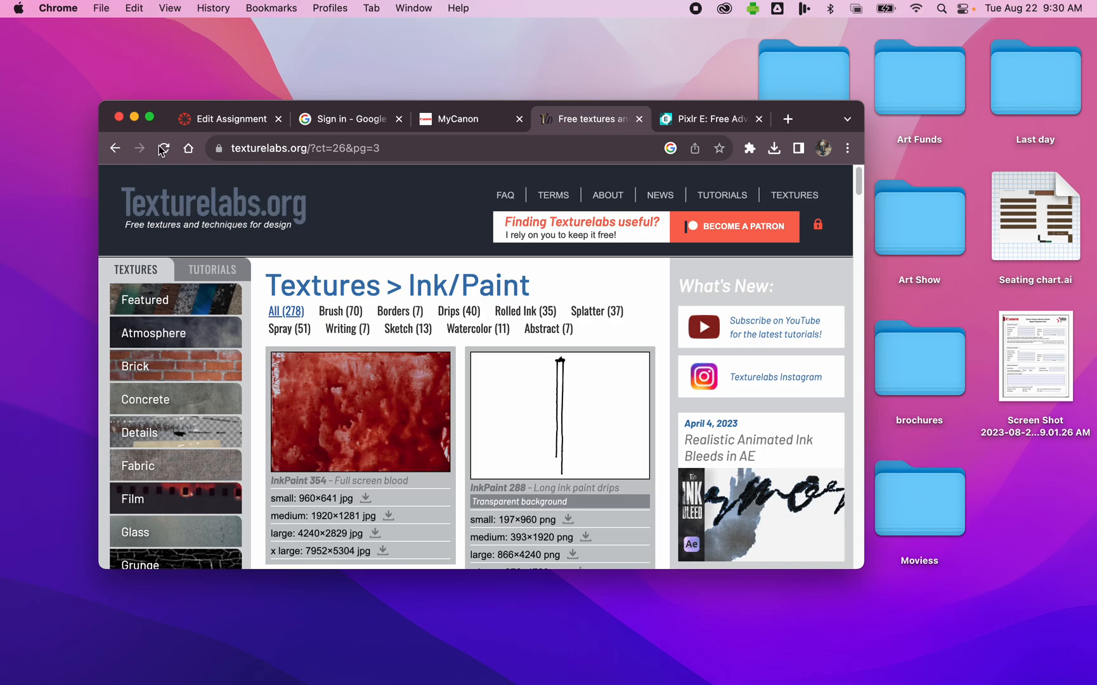
Step: Download the large 4240×2576 JPG of Paper 286 Rainbow torn collage from the Featured textures category
click(149, 117)
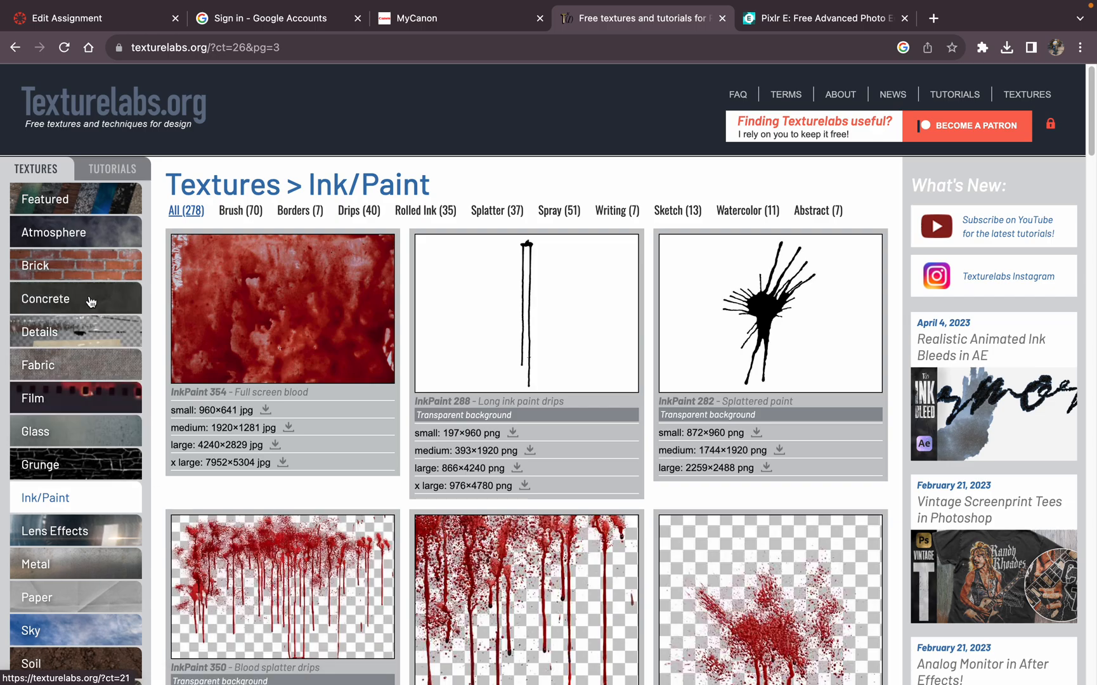
click(84, 210)
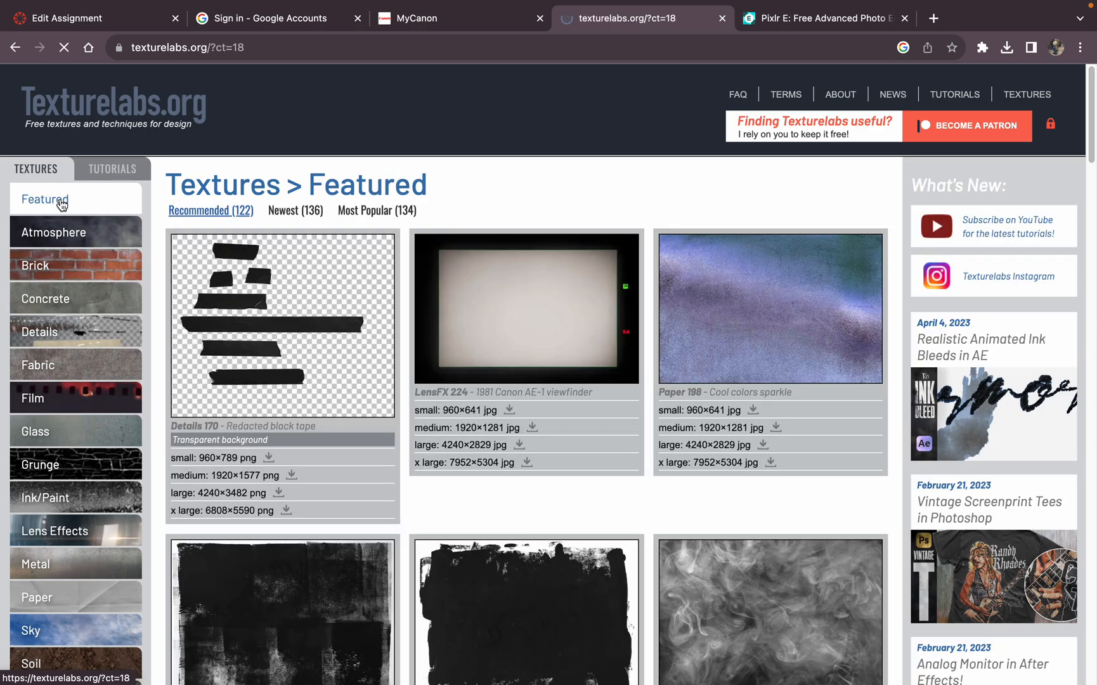
scroll(612, 427, down, 15)
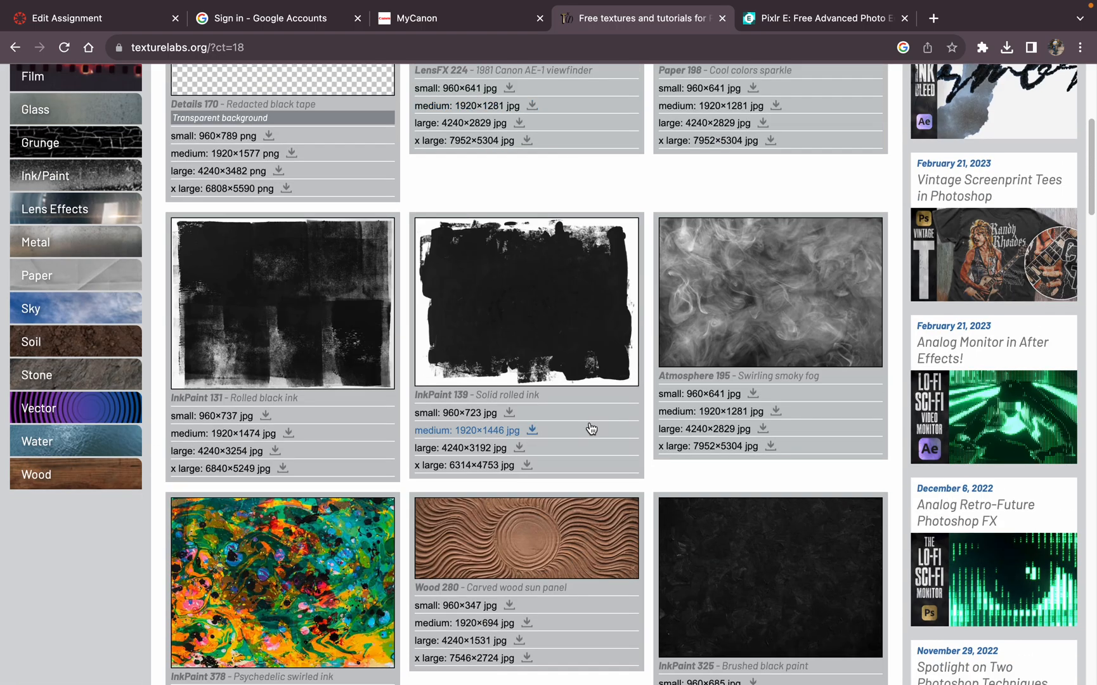
scroll(590, 436, down, 12)
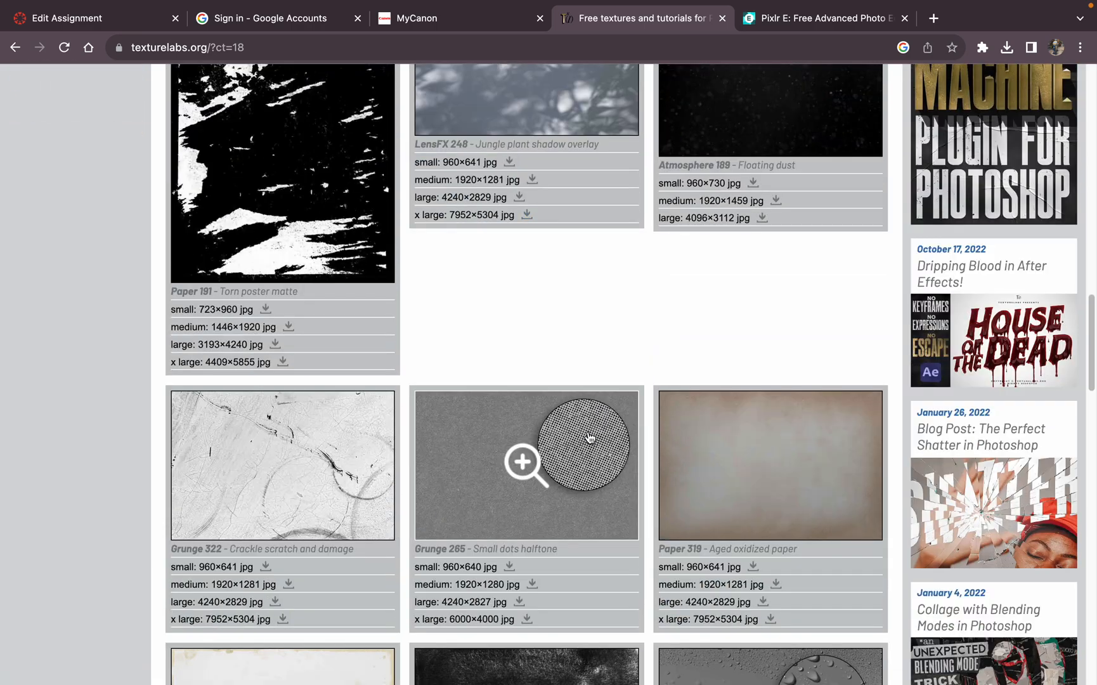
scroll(589, 440, down, 3)
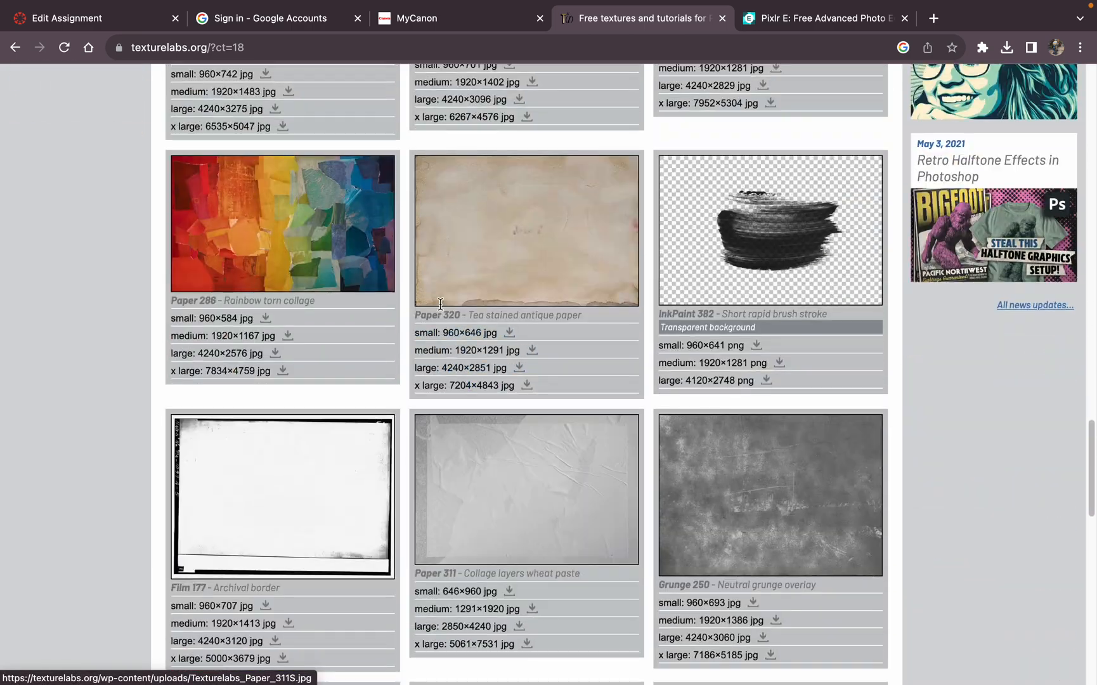
click(354, 249)
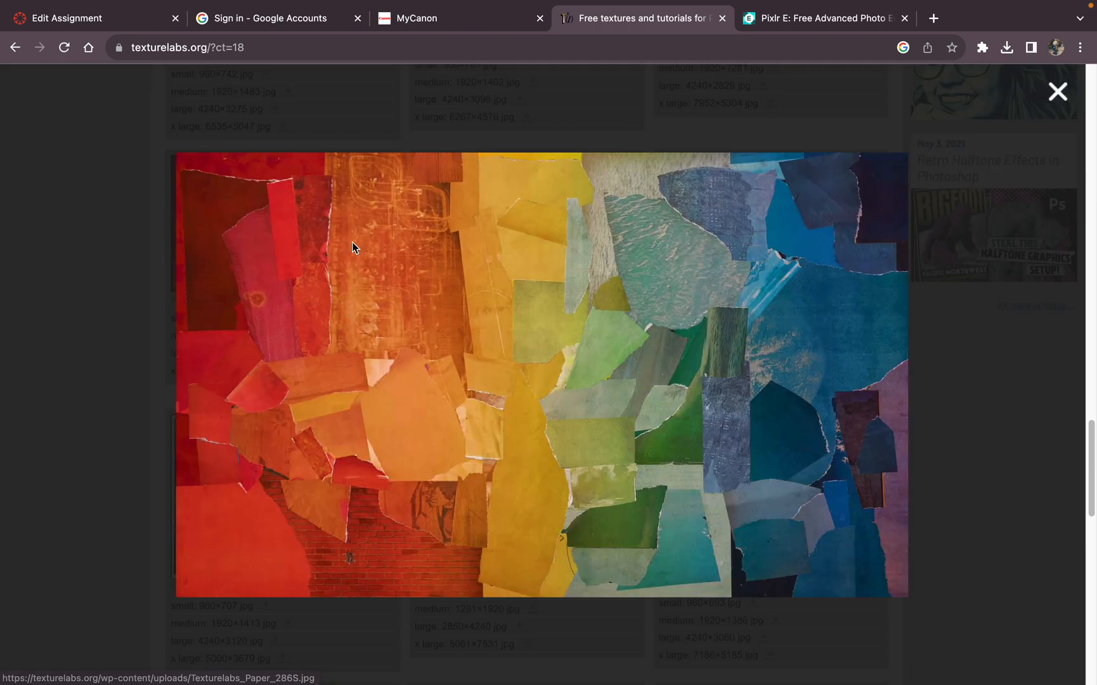
click(1055, 95)
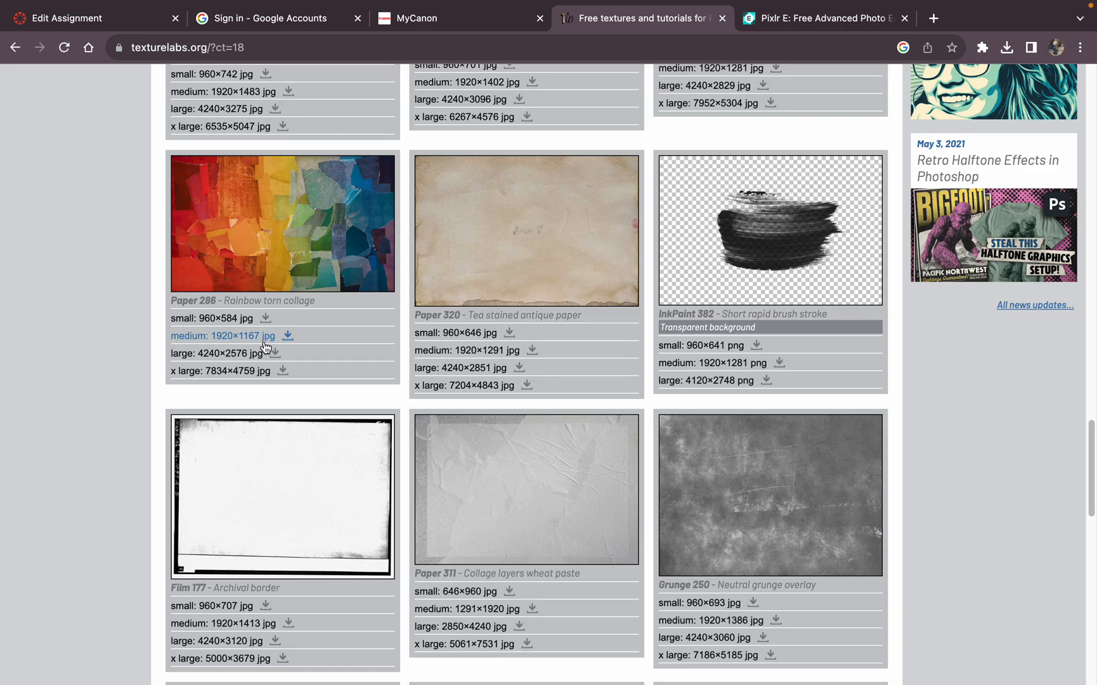
click(277, 353)
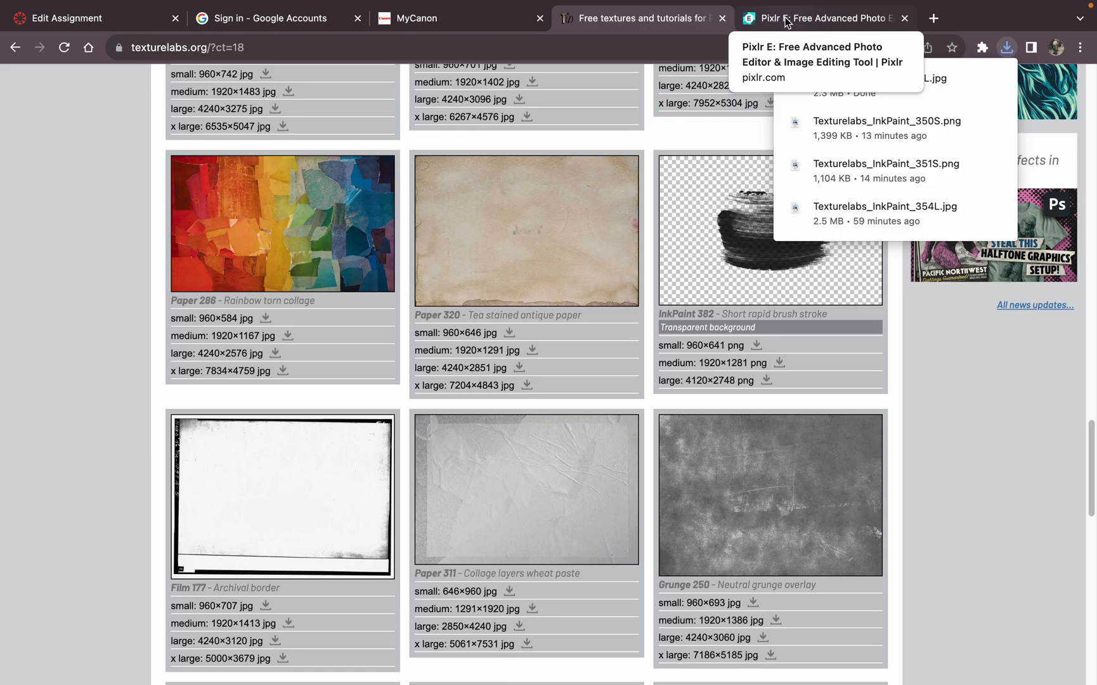
Step: Switch to Pixlr E and open Texturelabs_Paper_286L.jpg, pre-resized with the Web preset to 1280 x 778
click(786, 23)
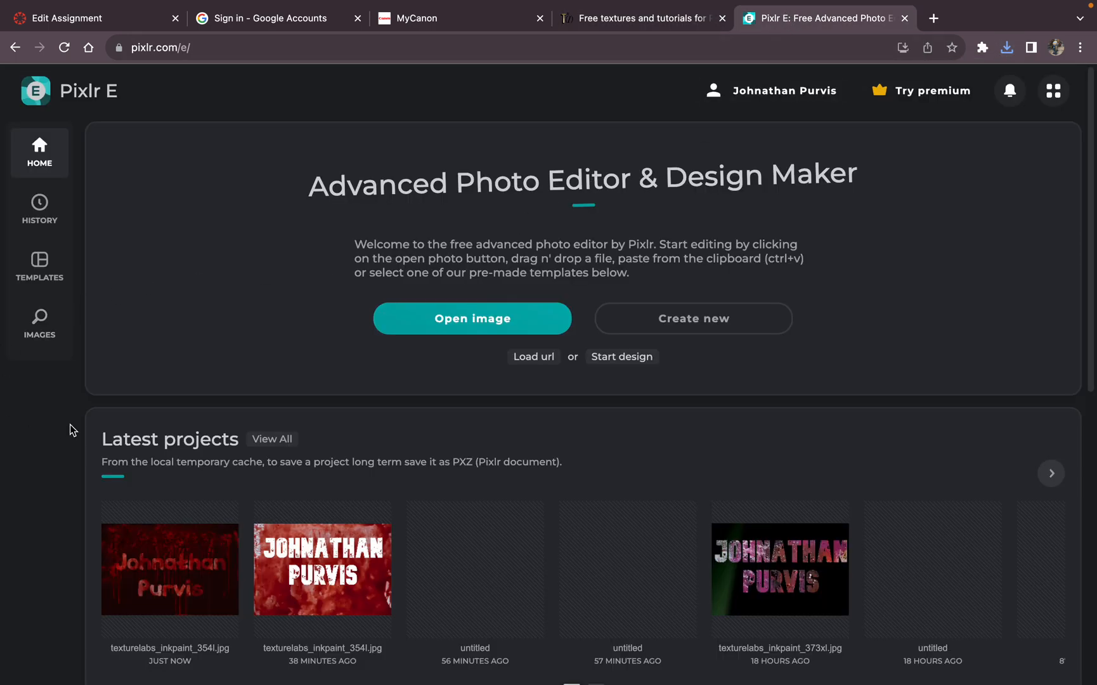
click(468, 329)
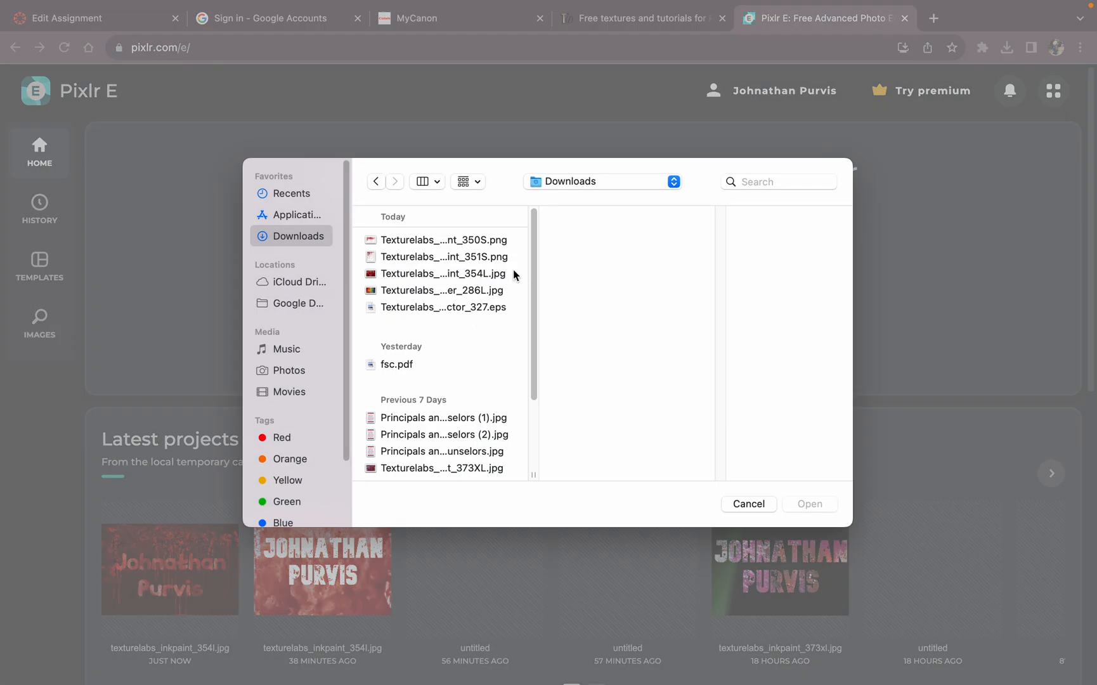
click(394, 242)
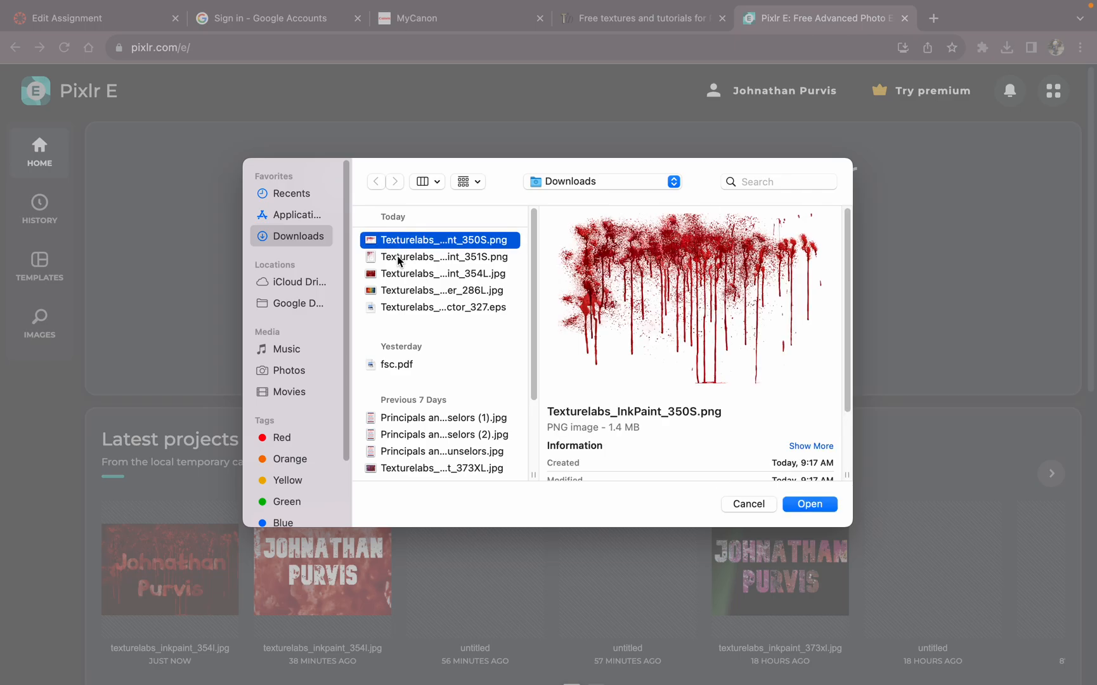
click(434, 310)
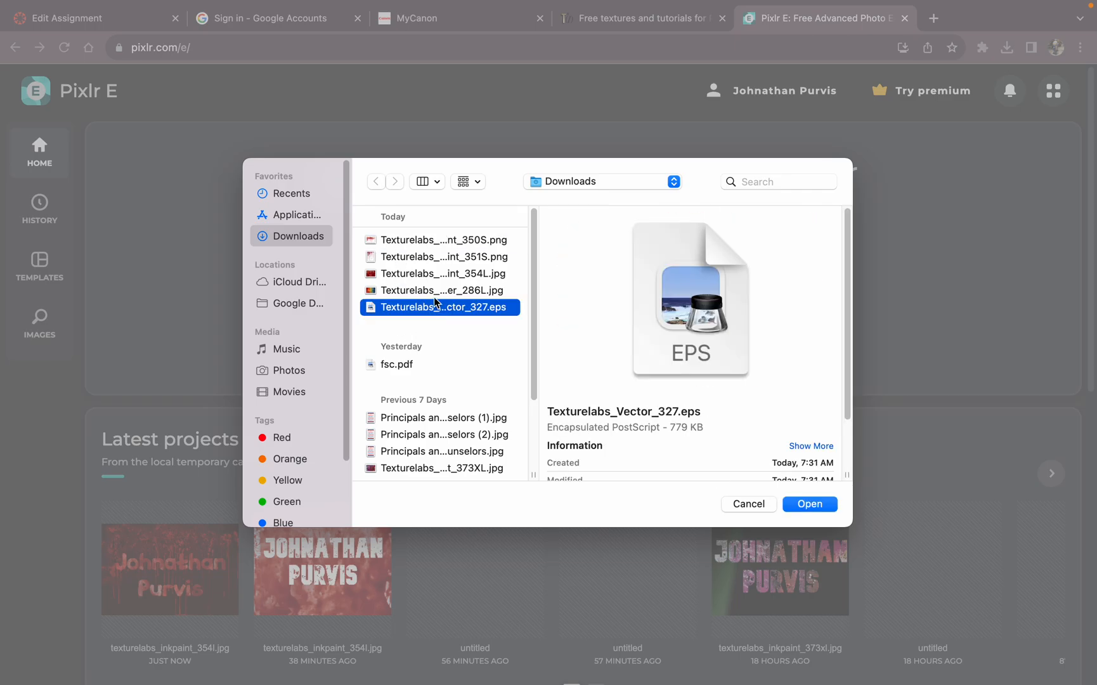
click(437, 292)
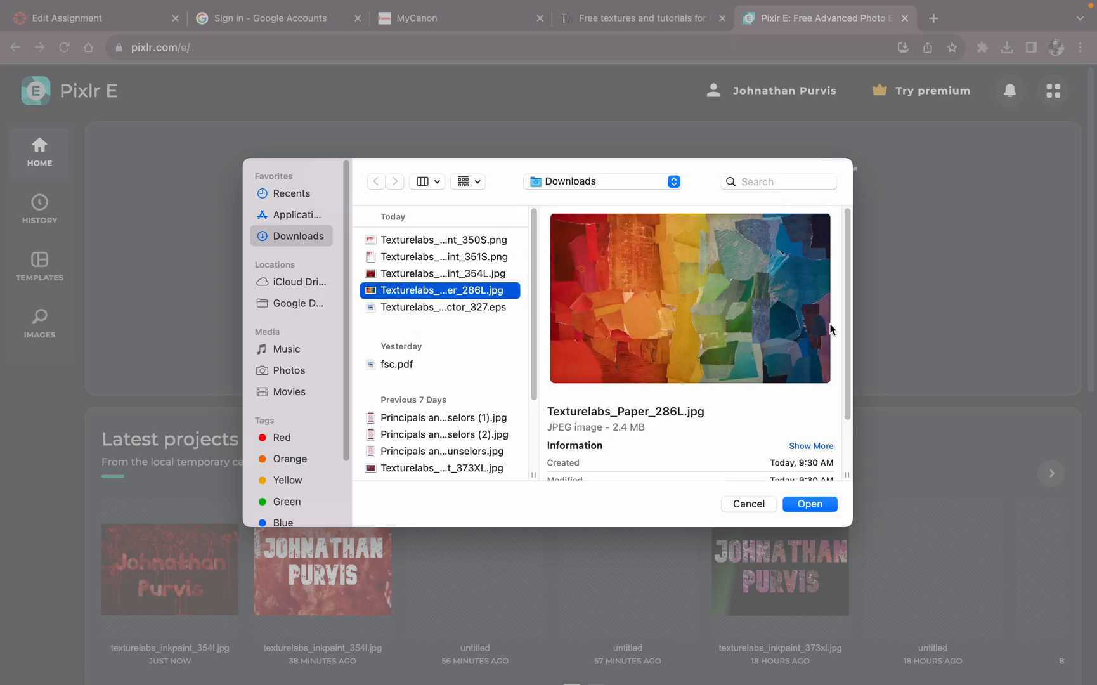
click(805, 506)
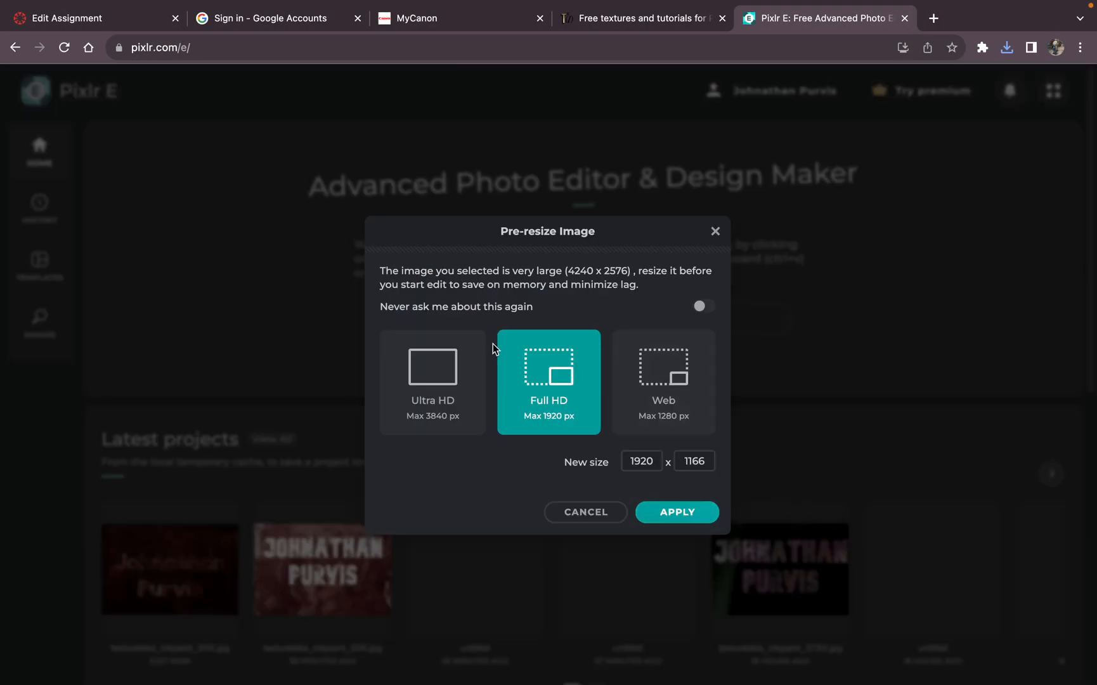
click(684, 377)
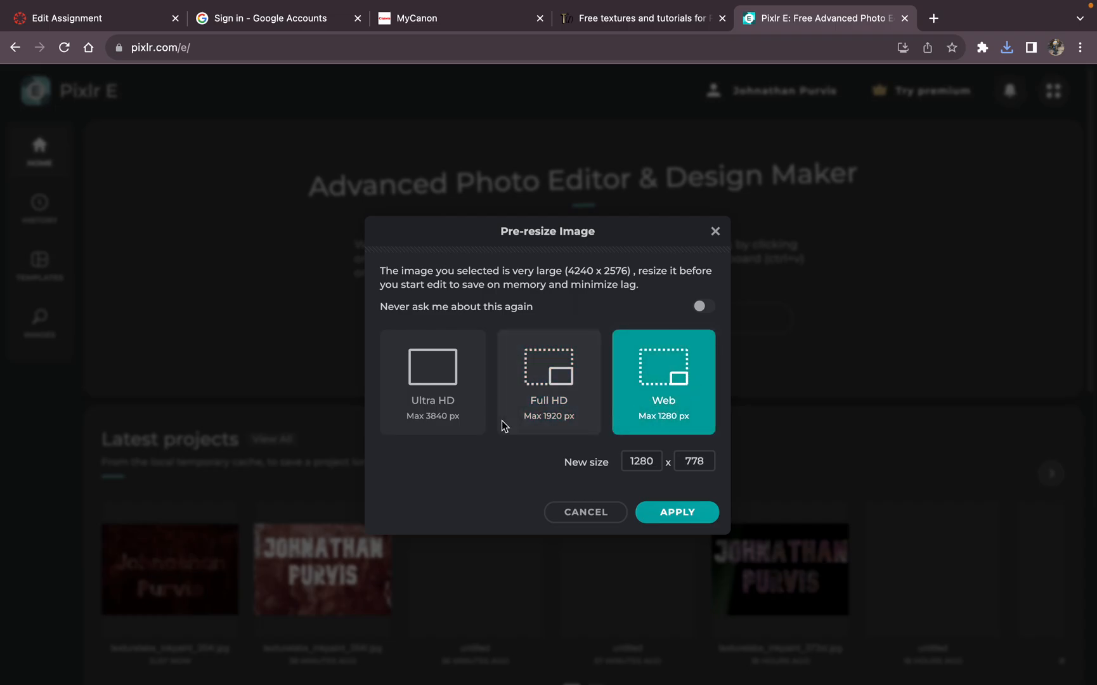
click(690, 513)
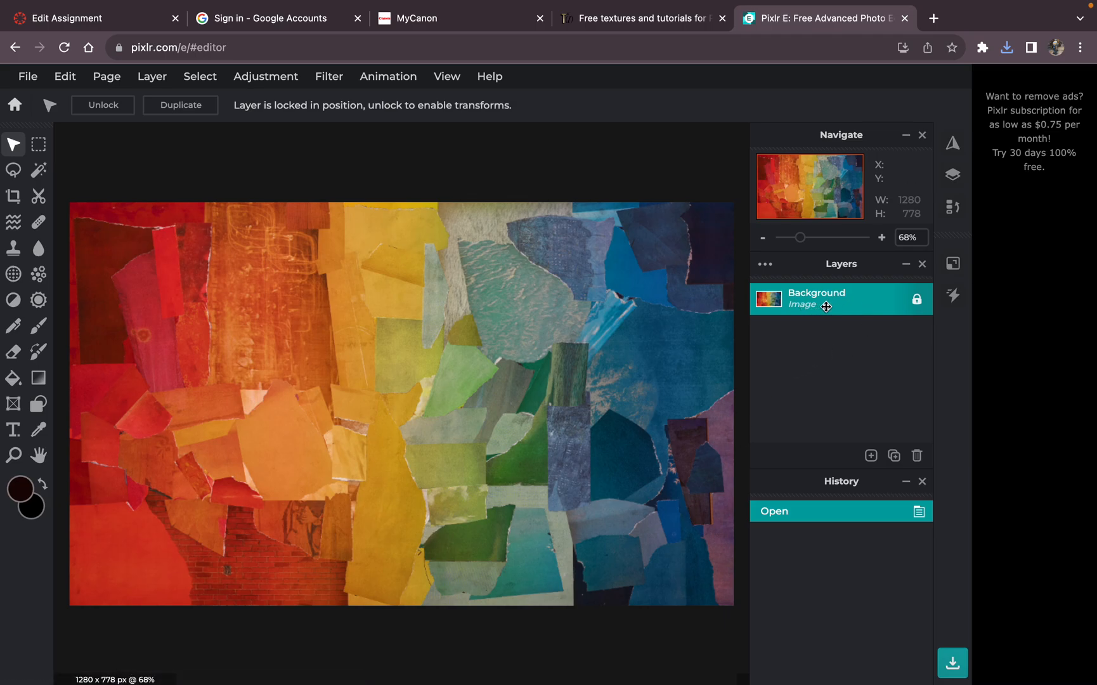
Step: Unlock the Background layer, and toggle its visibility off and back on
click(917, 299)
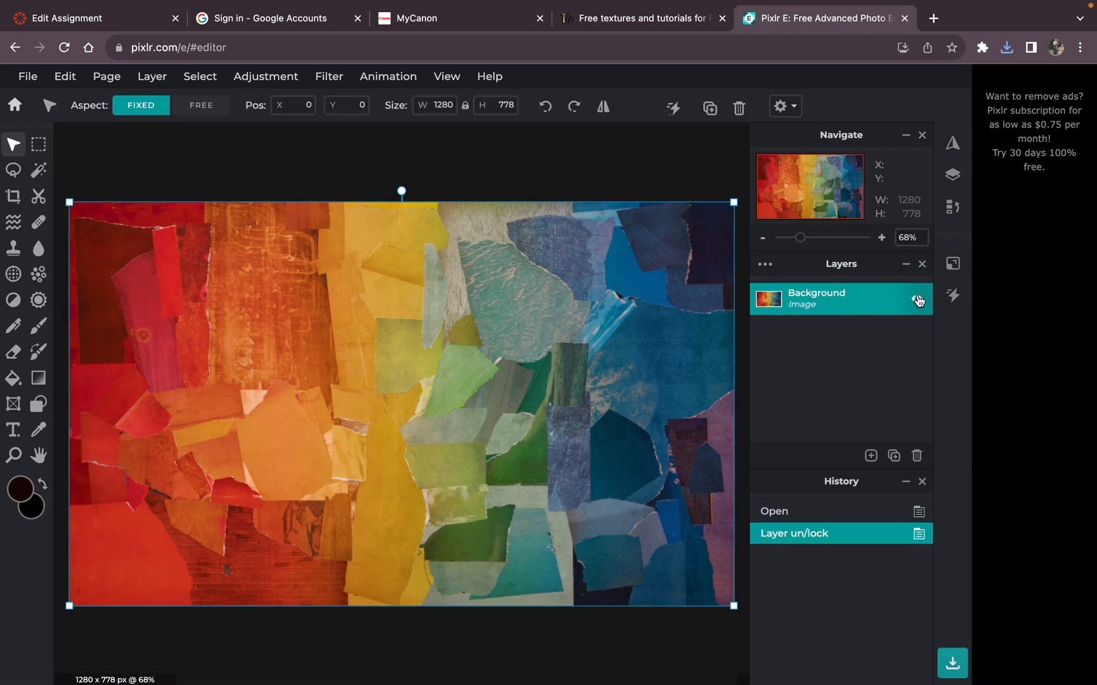
click(917, 299)
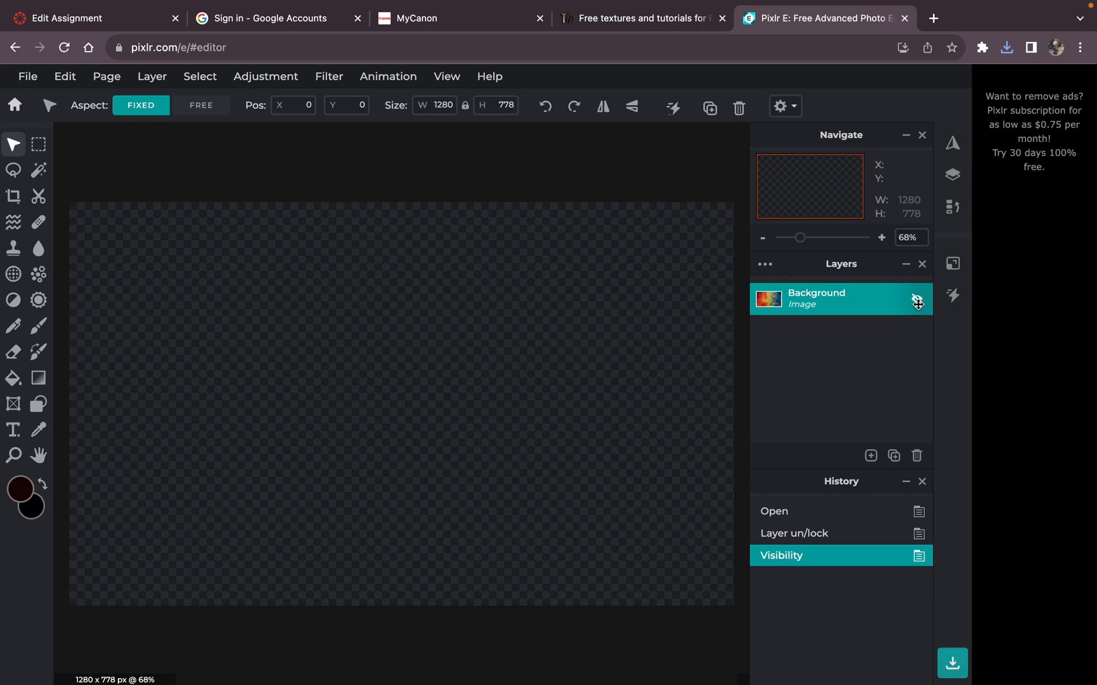
click(917, 300)
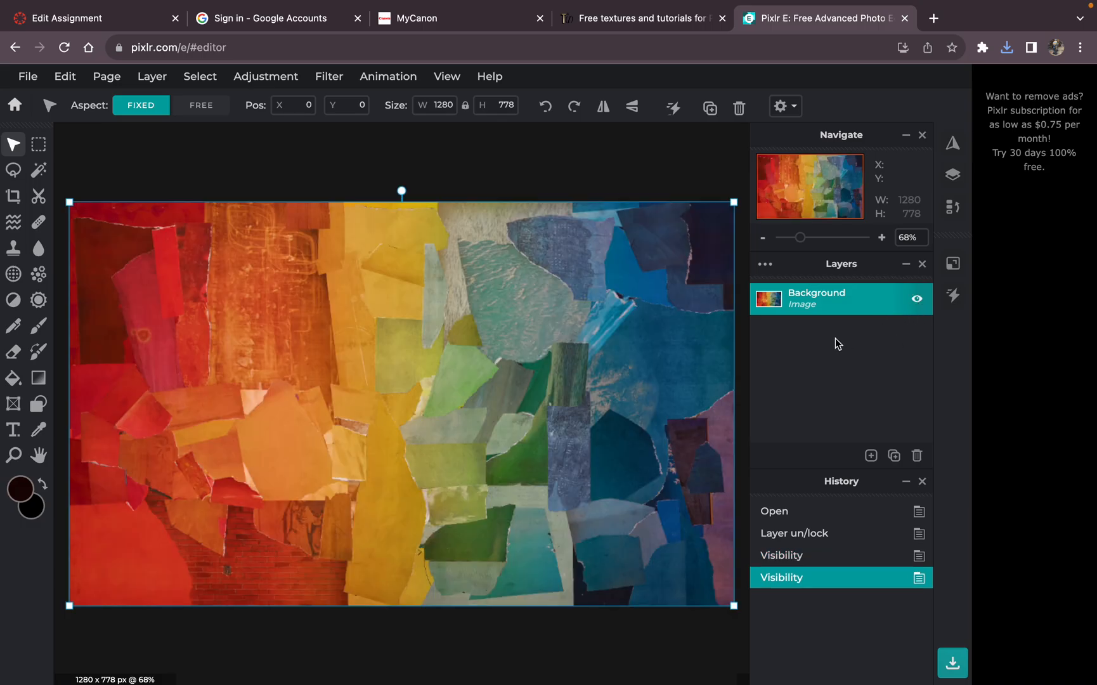
Step: Add a new text layer over the collage and enter the person's full name in it
click(15, 431)
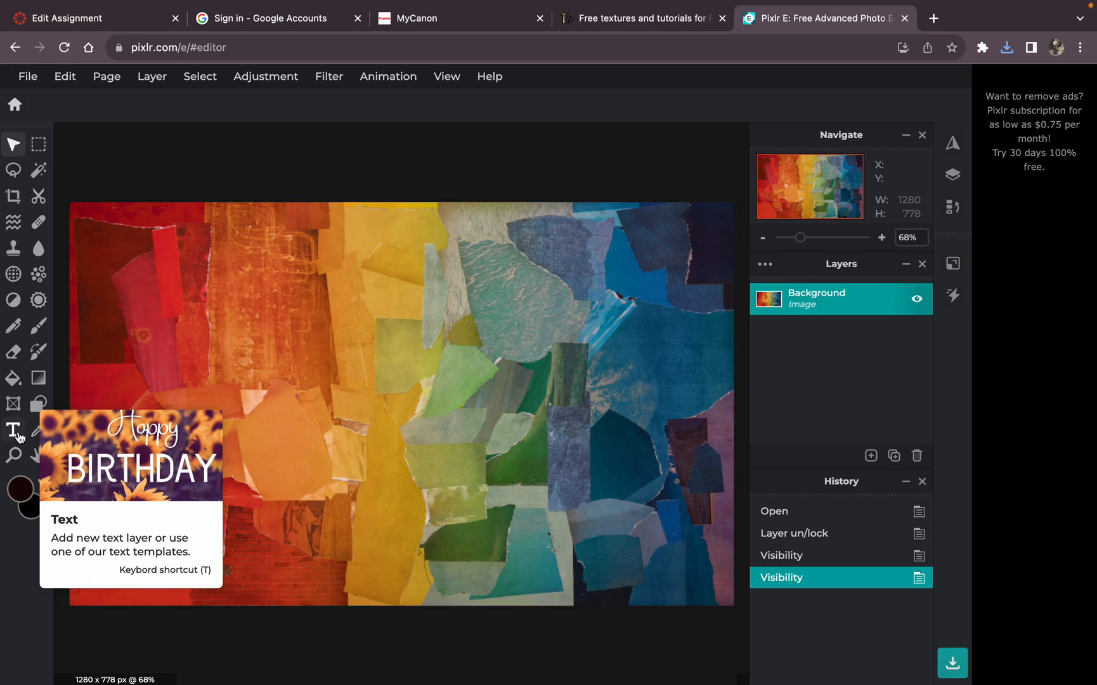
click(216, 336)
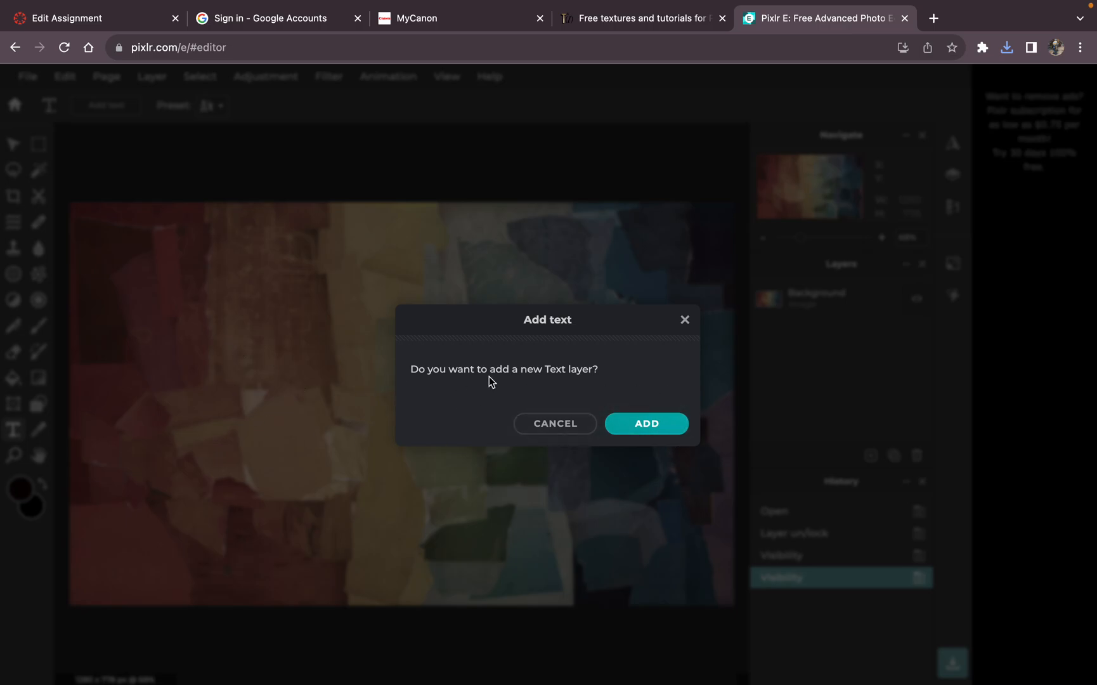
click(653, 422)
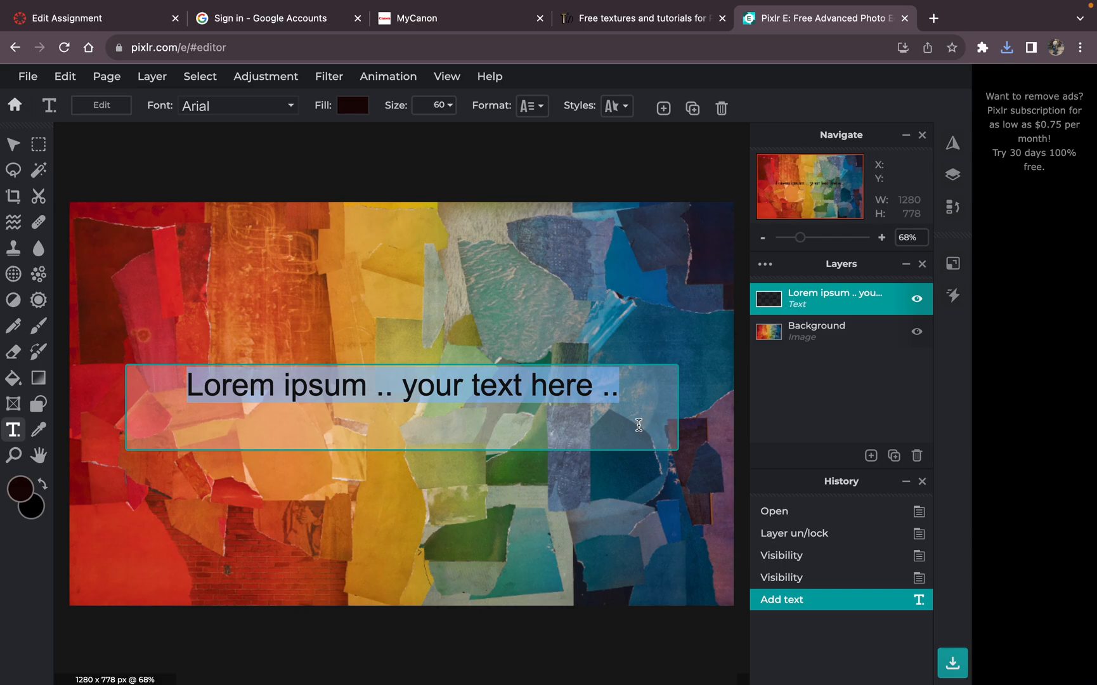
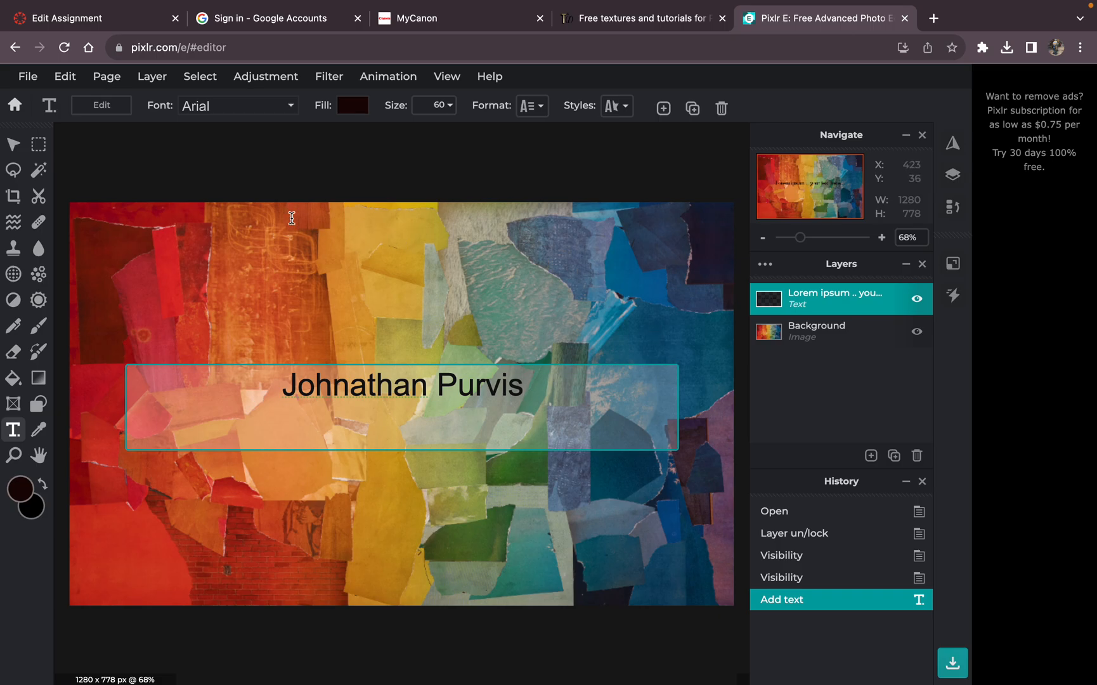
Step: Set the font of the name text to Juneville
click(282, 111)
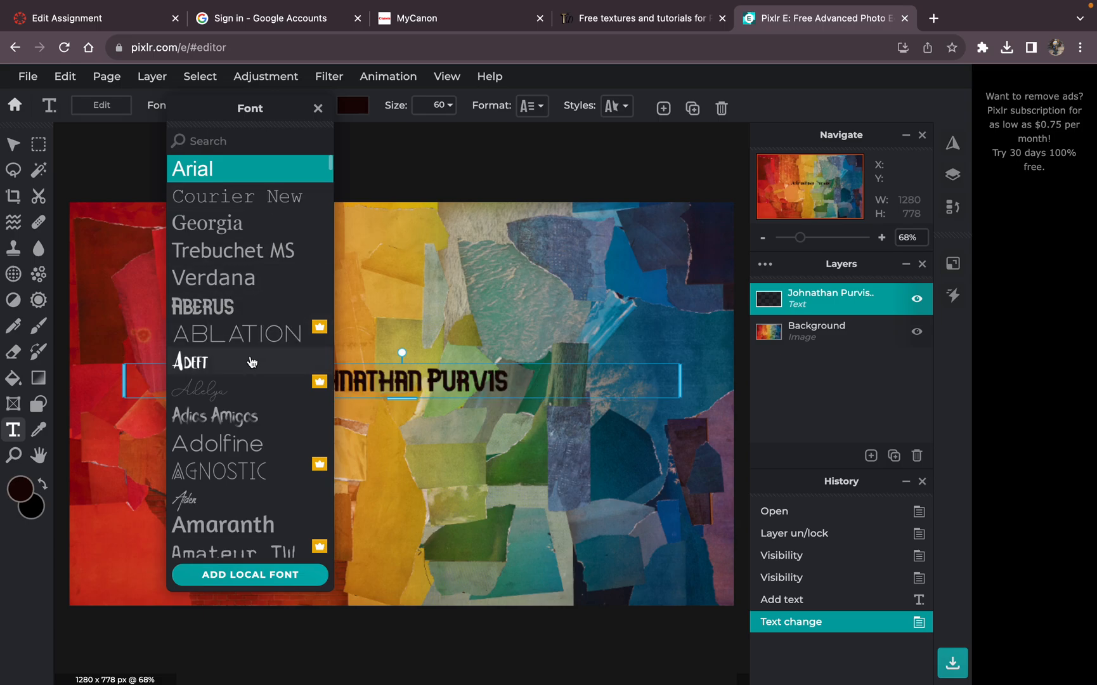
scroll(249, 390, down, 6)
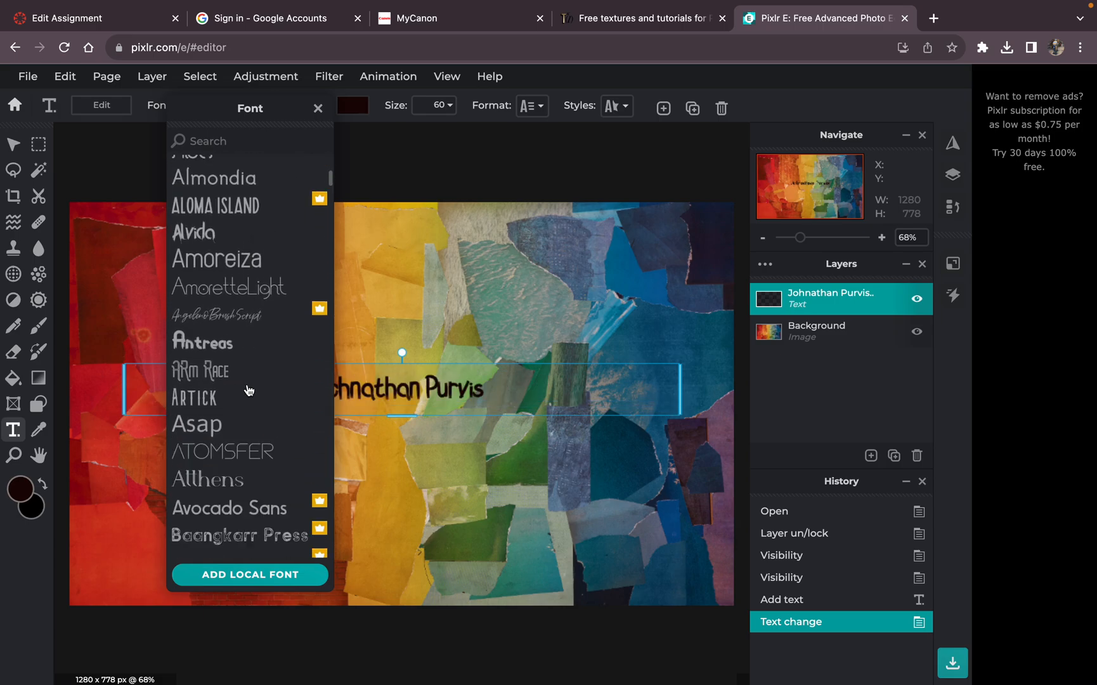
scroll(248, 390, down, 15)
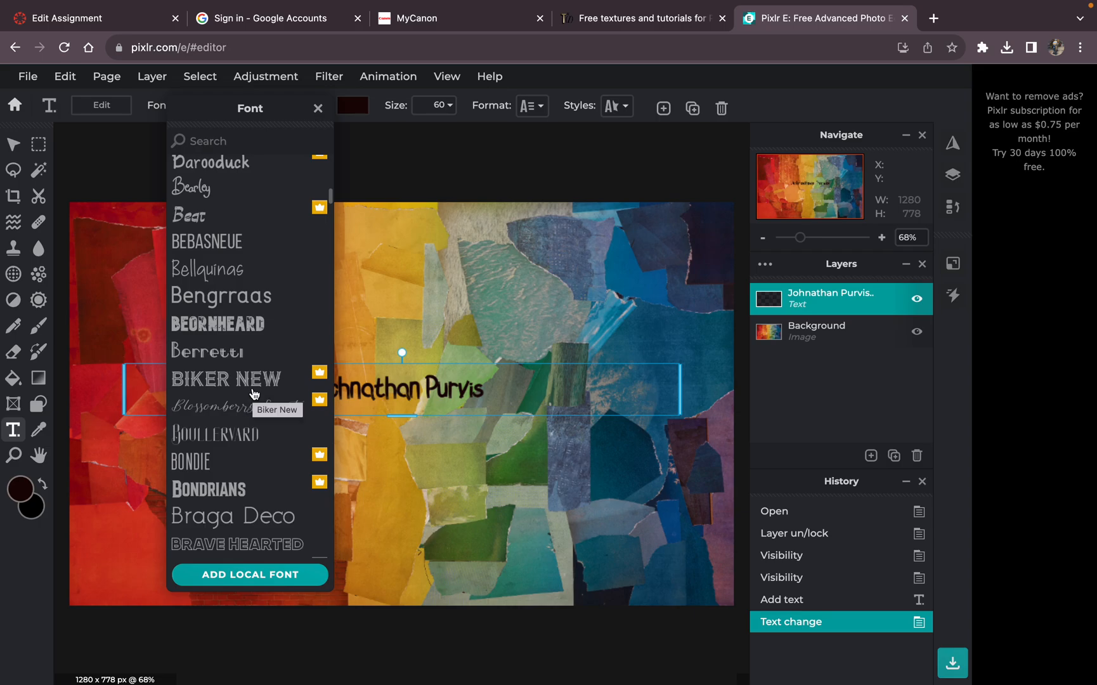
scroll(260, 375, down, 3)
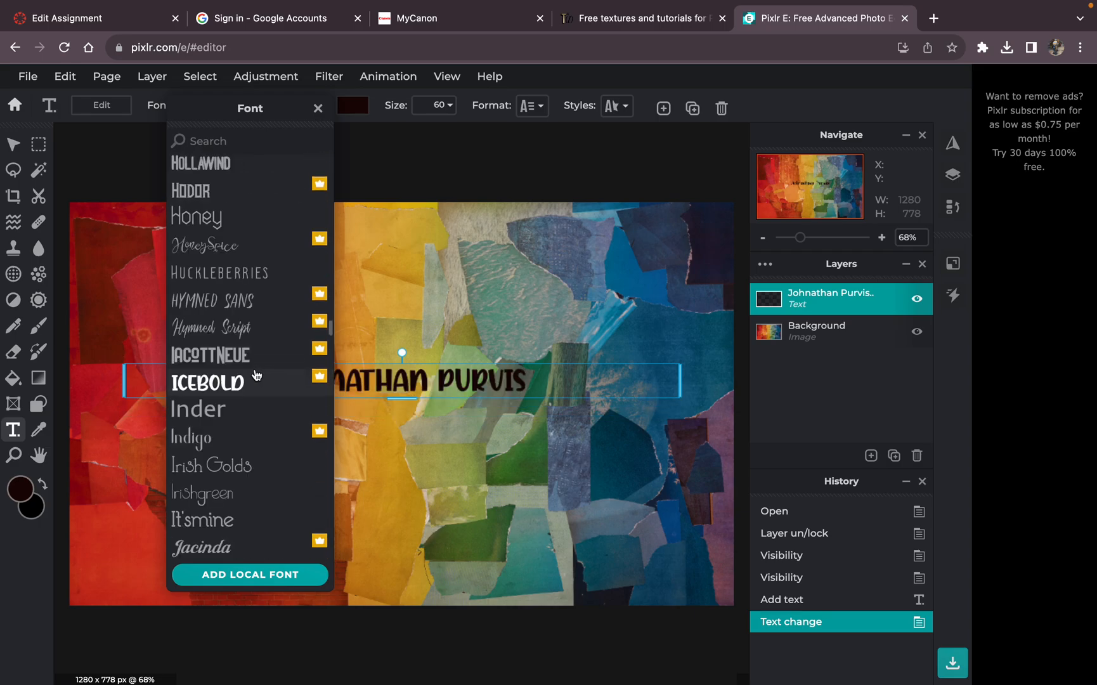
click(253, 384)
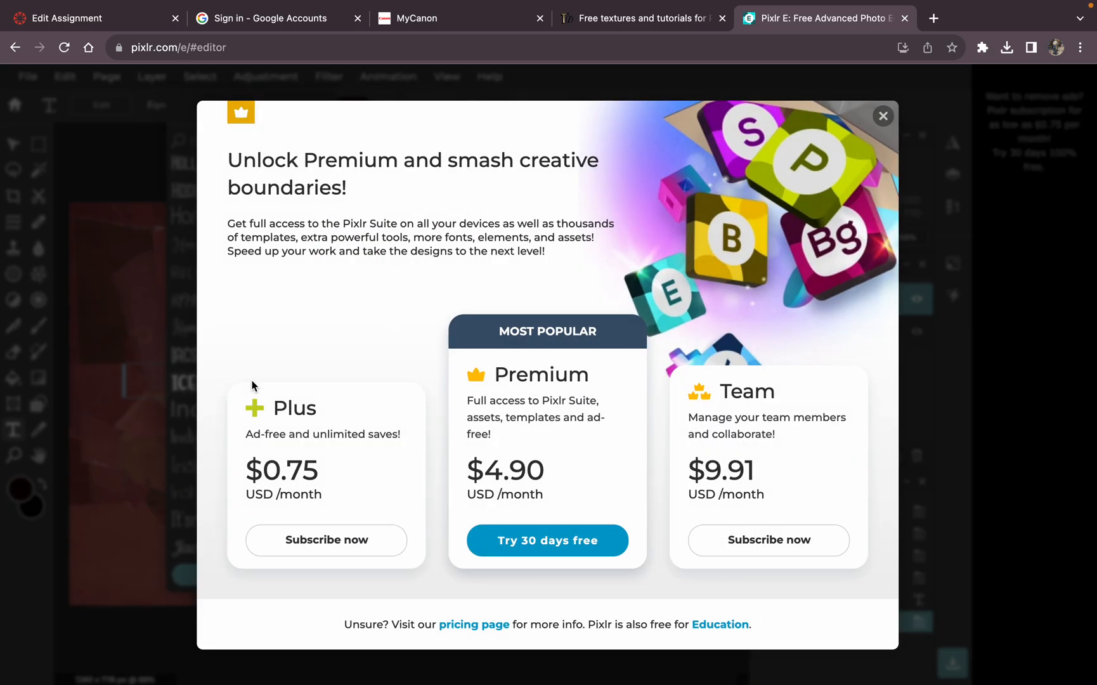
click(881, 117)
click(179, 406)
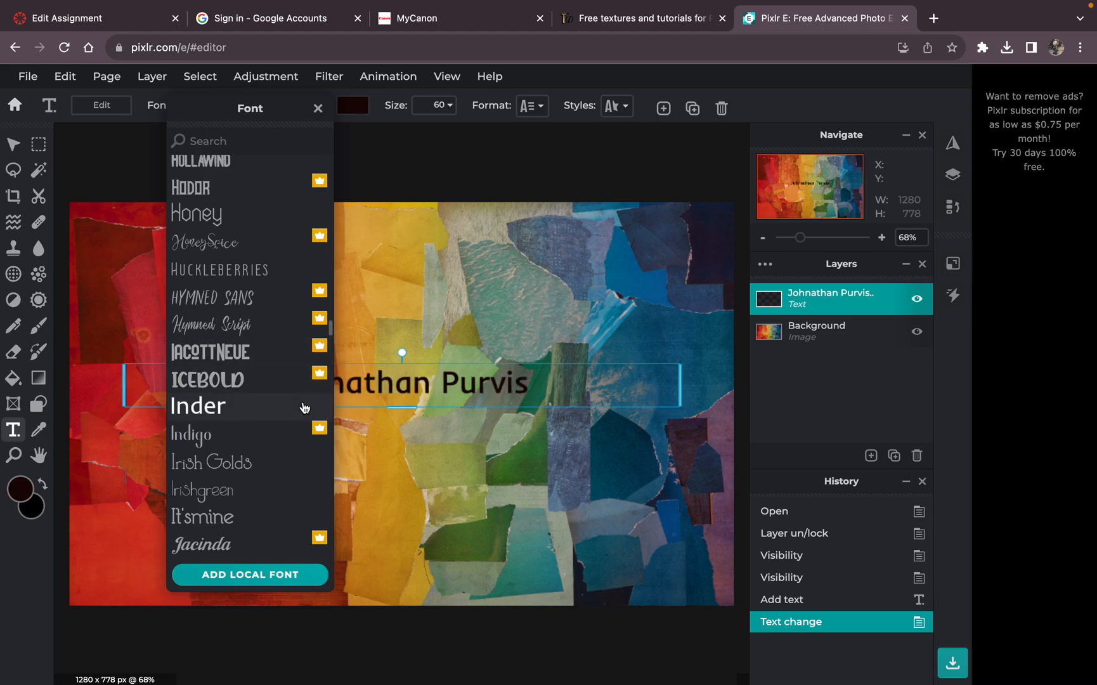
scroll(272, 458, down, 4)
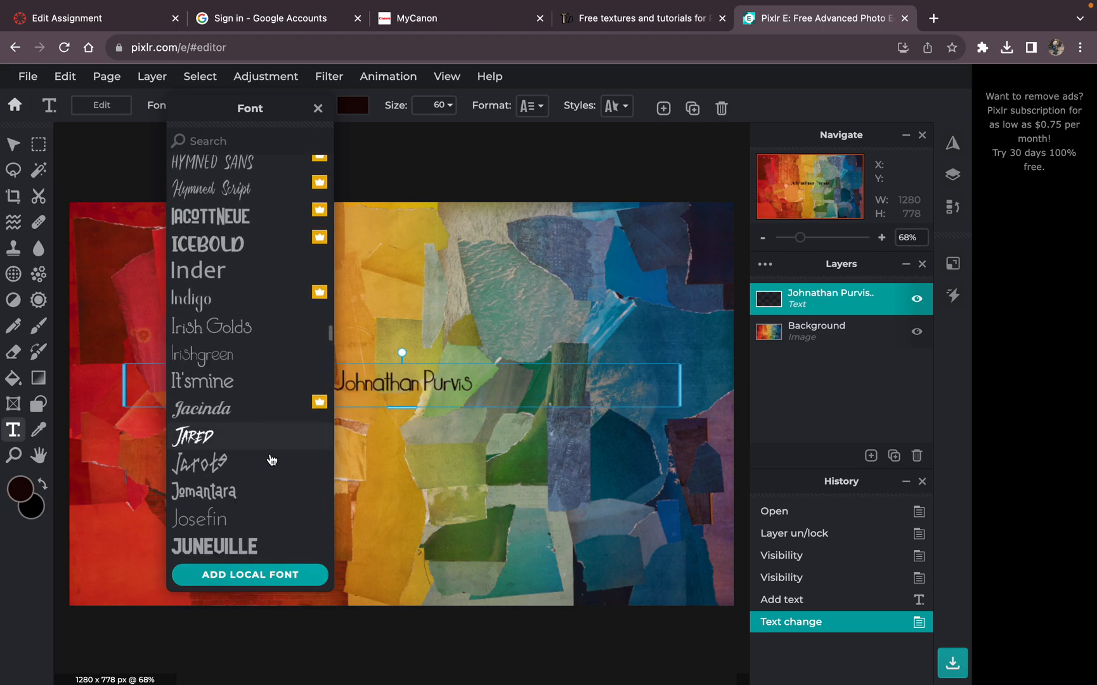
scroll(272, 457, down, 8)
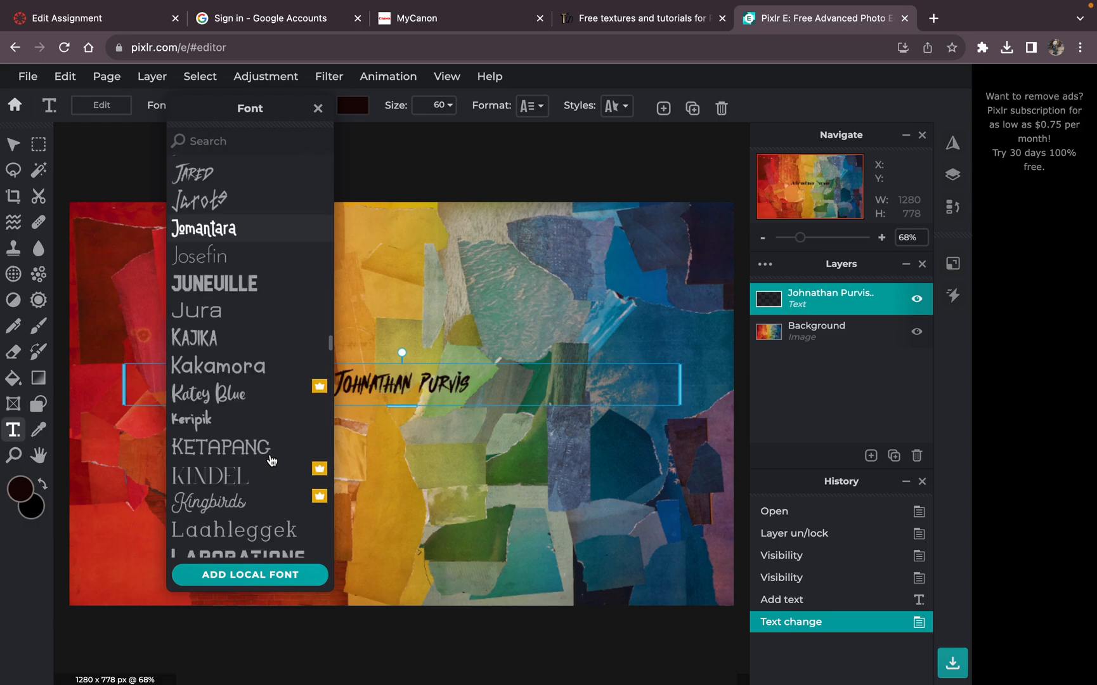
click(260, 285)
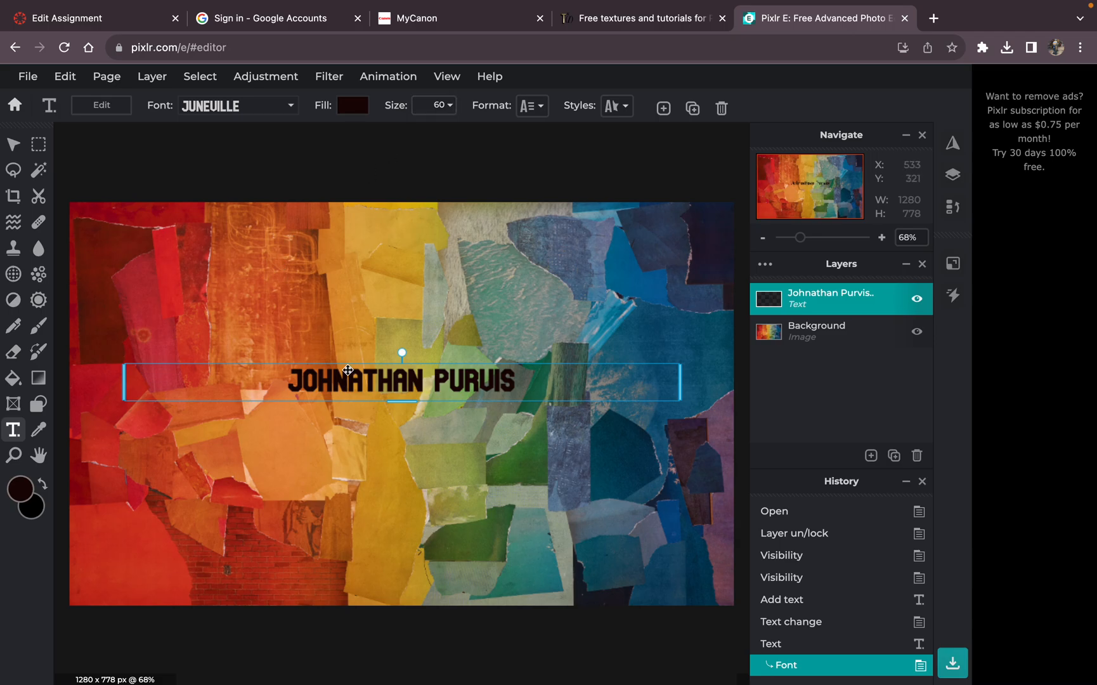
Step: Enlarge the name text to size 225 and move it up to the middle of the collage
click(447, 106)
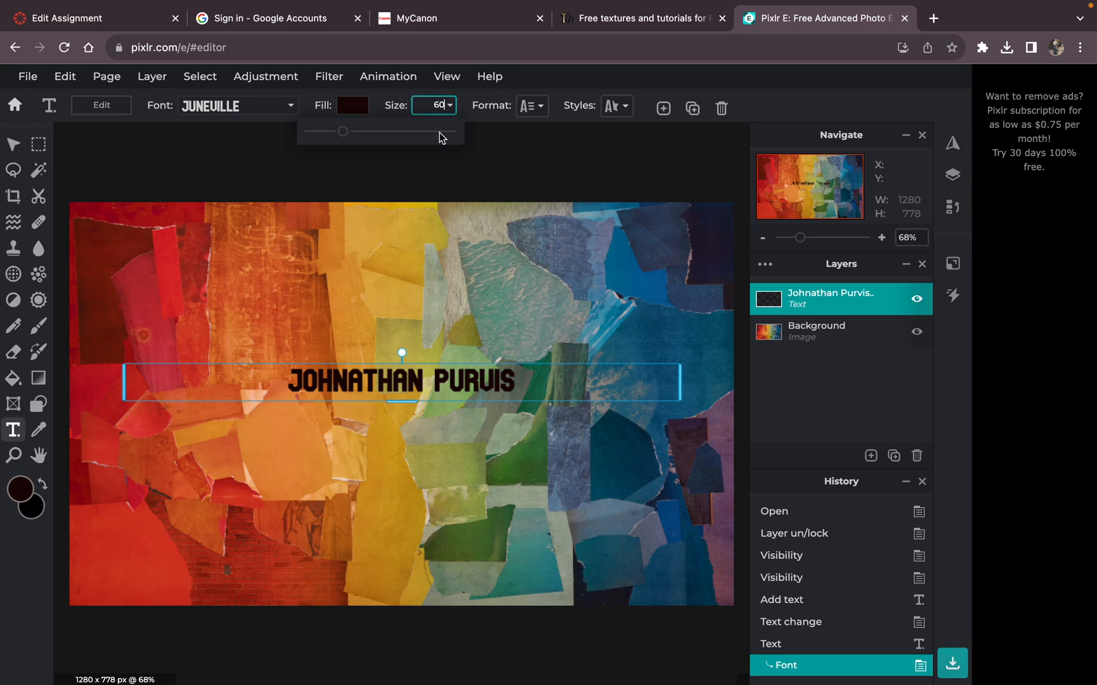
drag(343, 133, 379, 163)
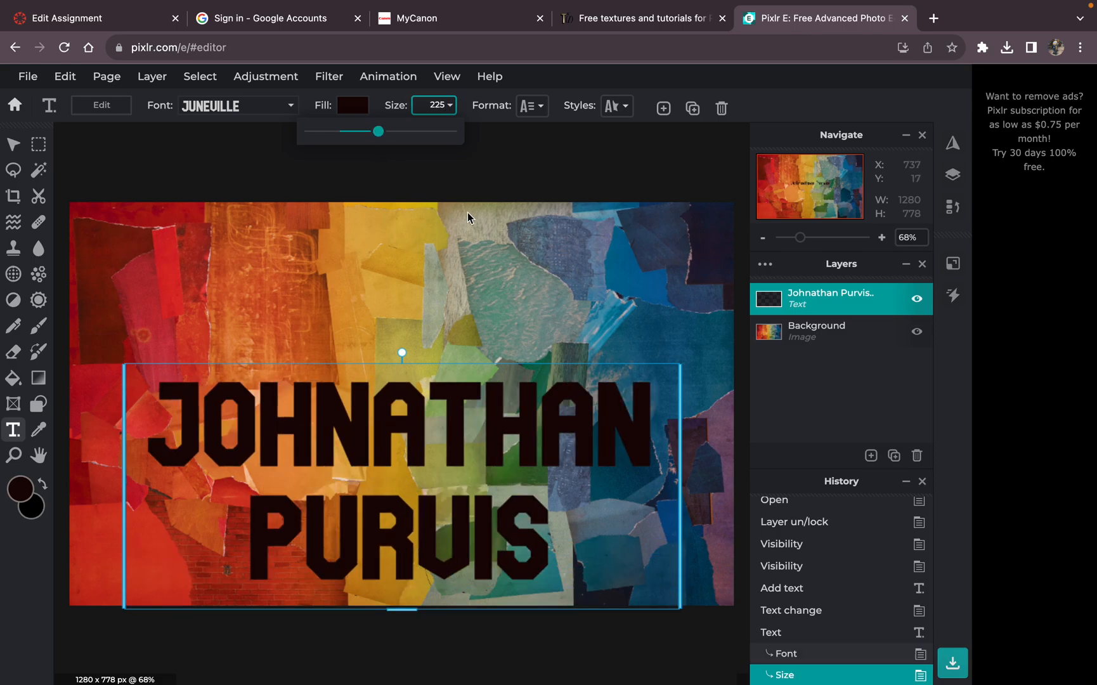
click(14, 148)
drag(380, 506, 378, 432)
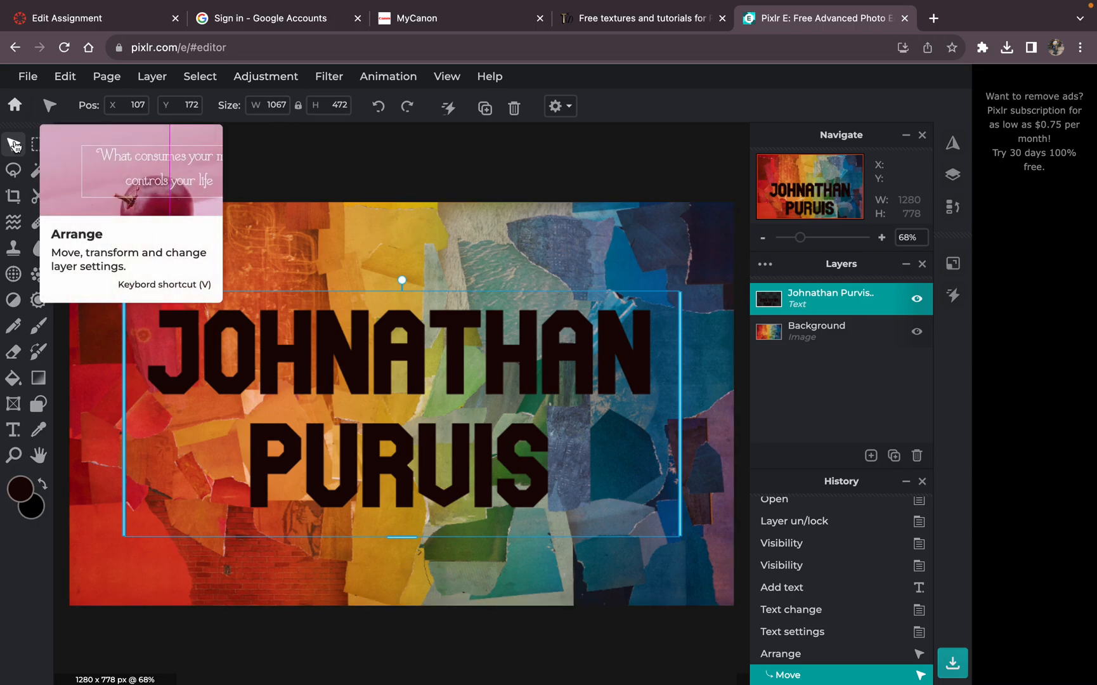
Step: Select the name text's pixels, make the Background layer active, and invert the selection
click(196, 81)
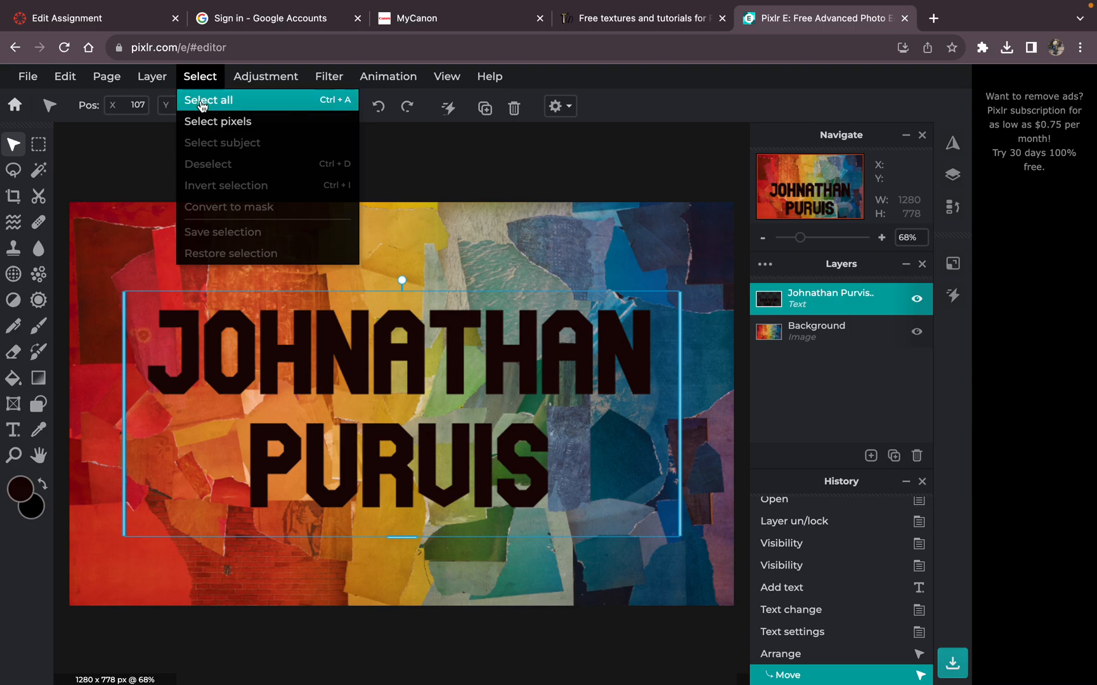
click(212, 123)
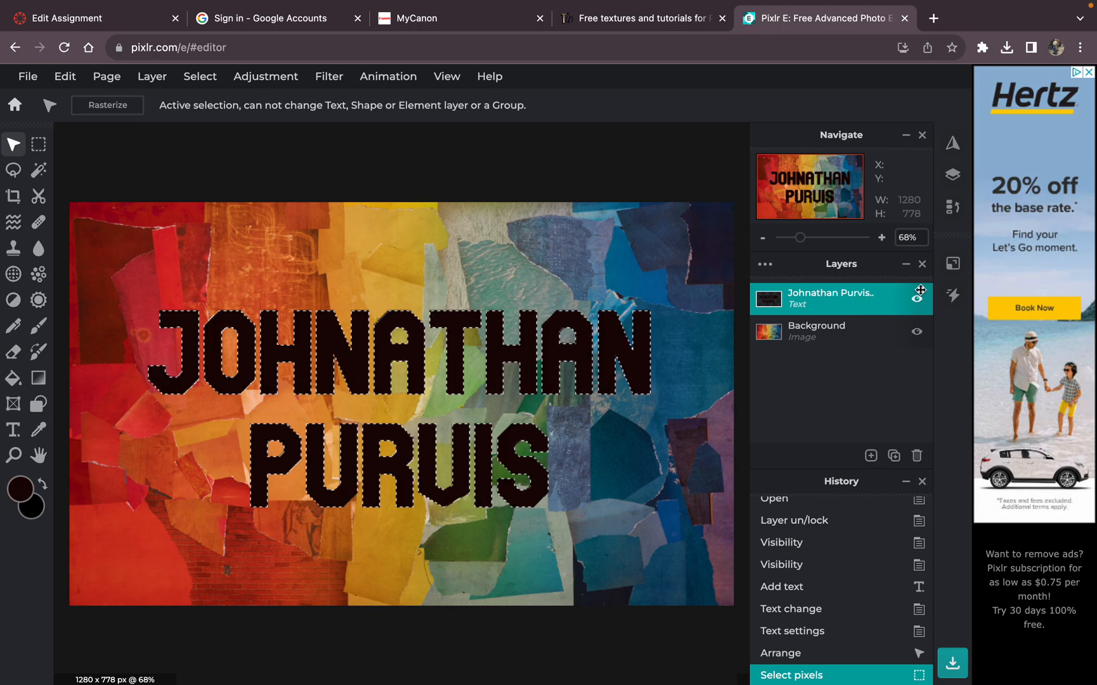
click(837, 335)
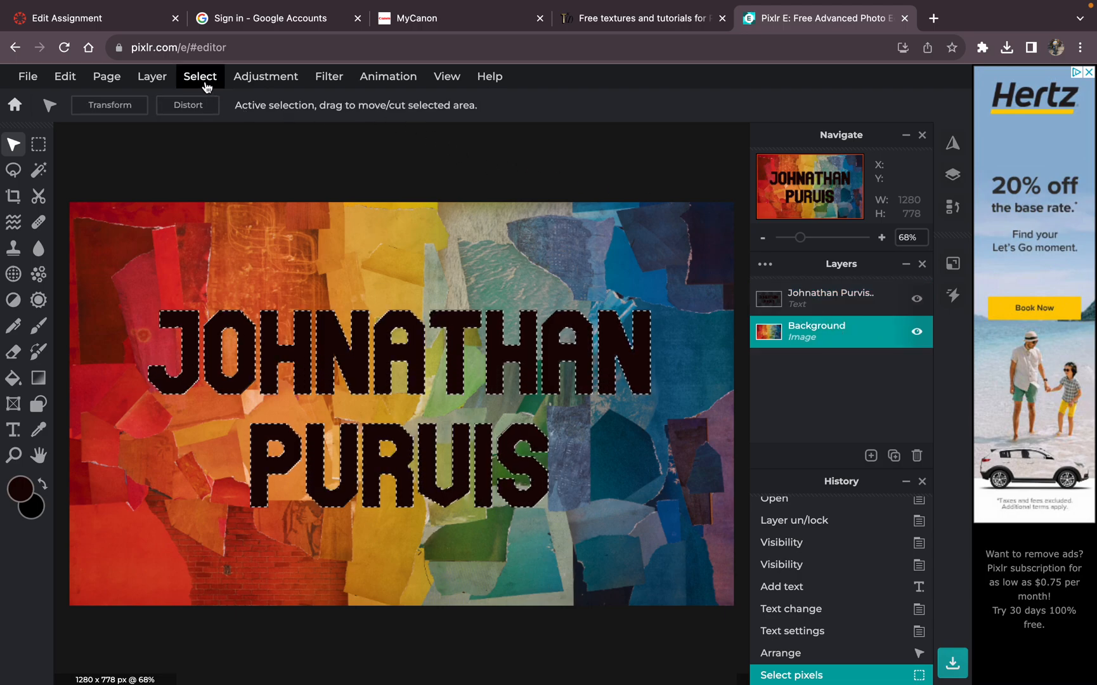
click(205, 85)
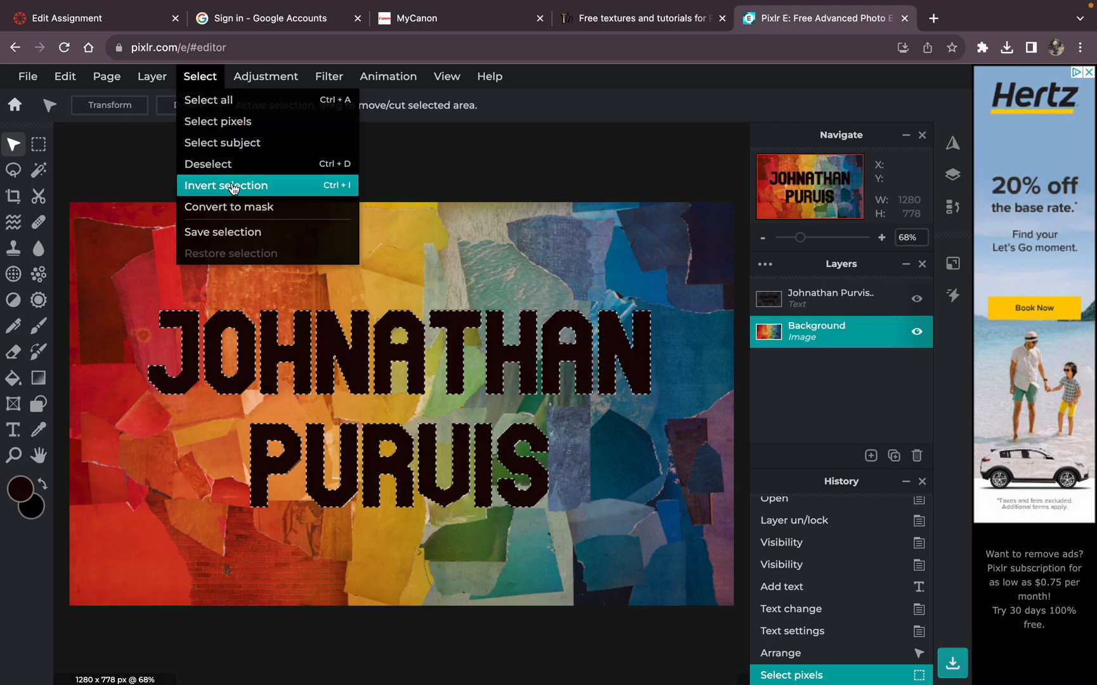
click(232, 187)
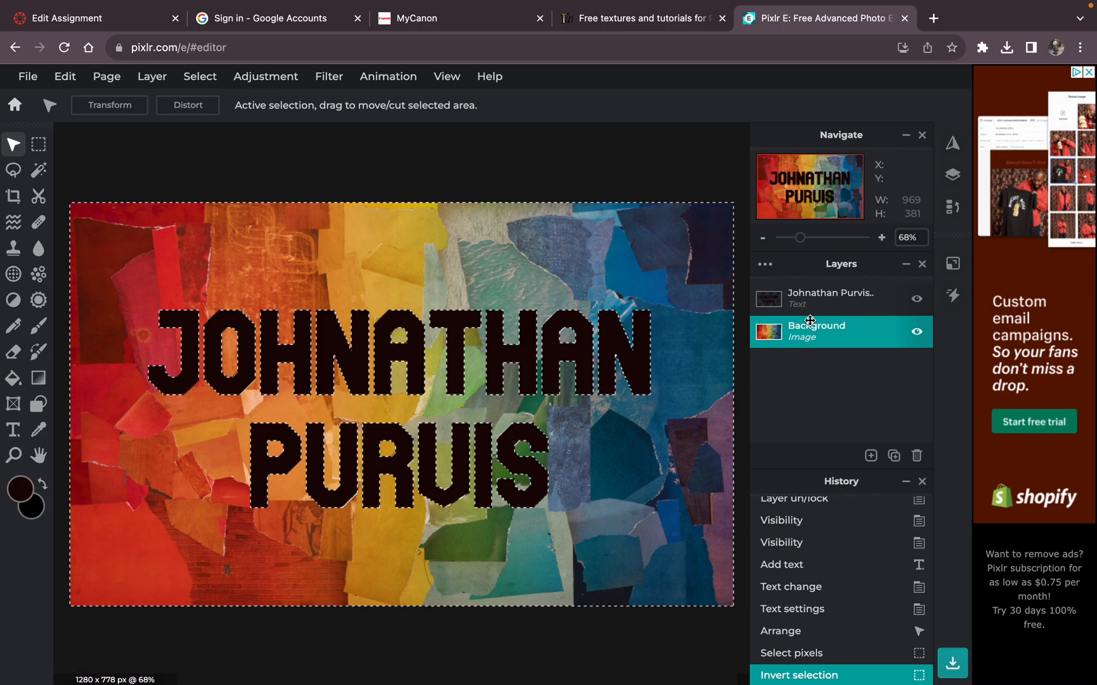
Step: Move the Background layer above the text layer, then clear the collage outside the letters and deselect
key(Delete)
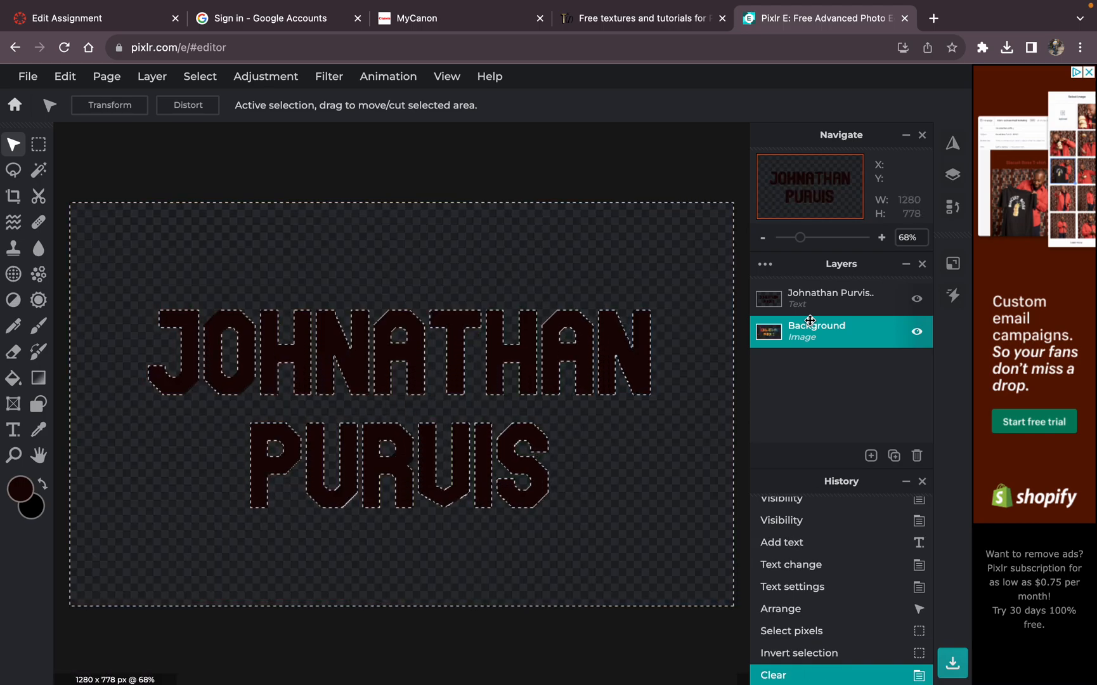
key(ctrl+z)
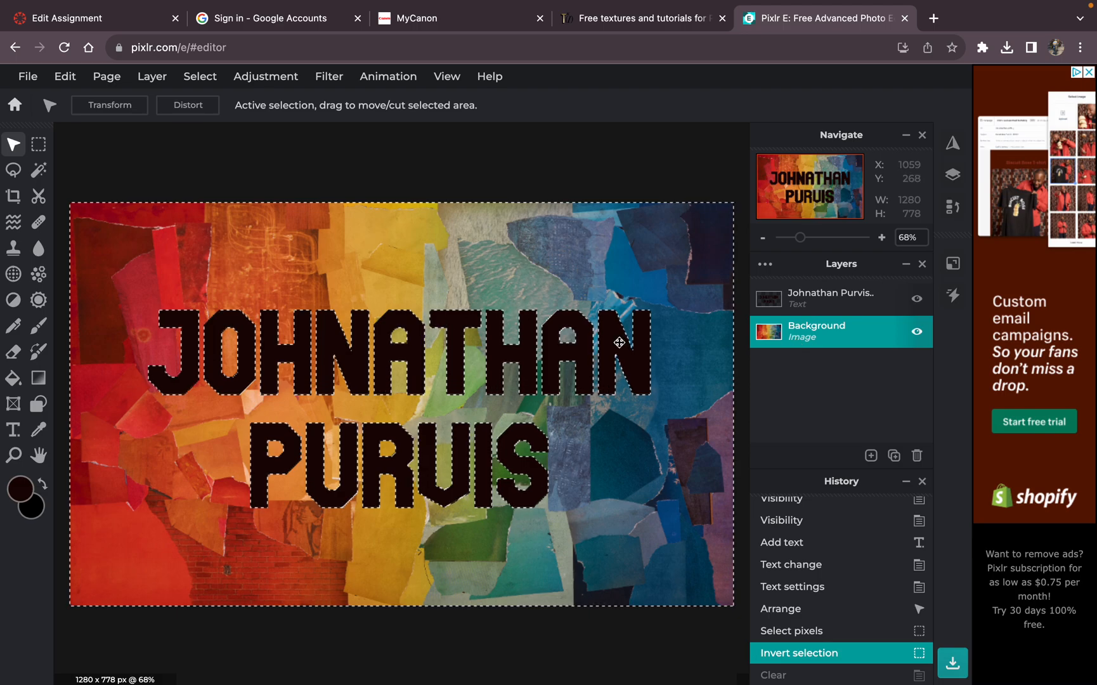
drag(864, 335, 838, 296)
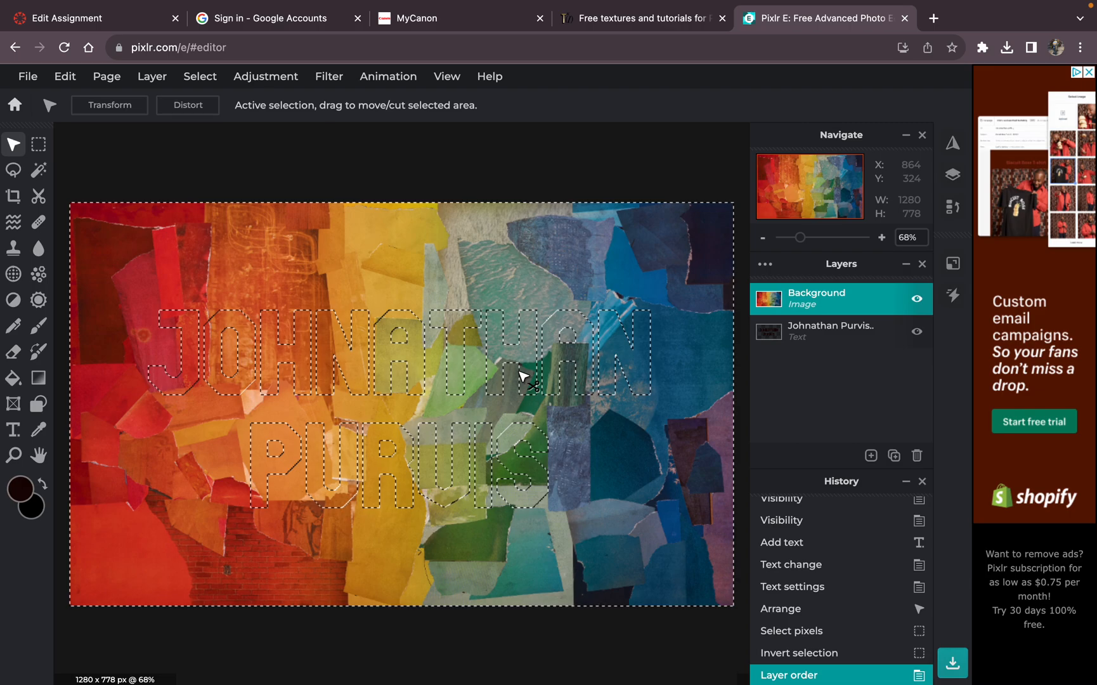
key(Delete)
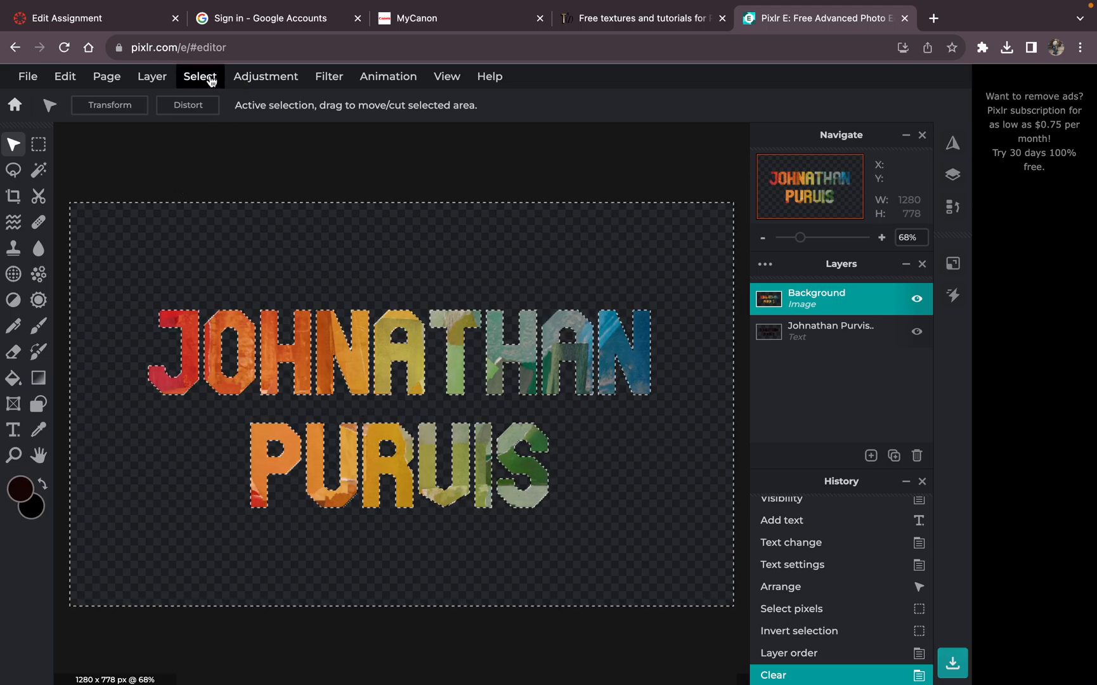
click(198, 78)
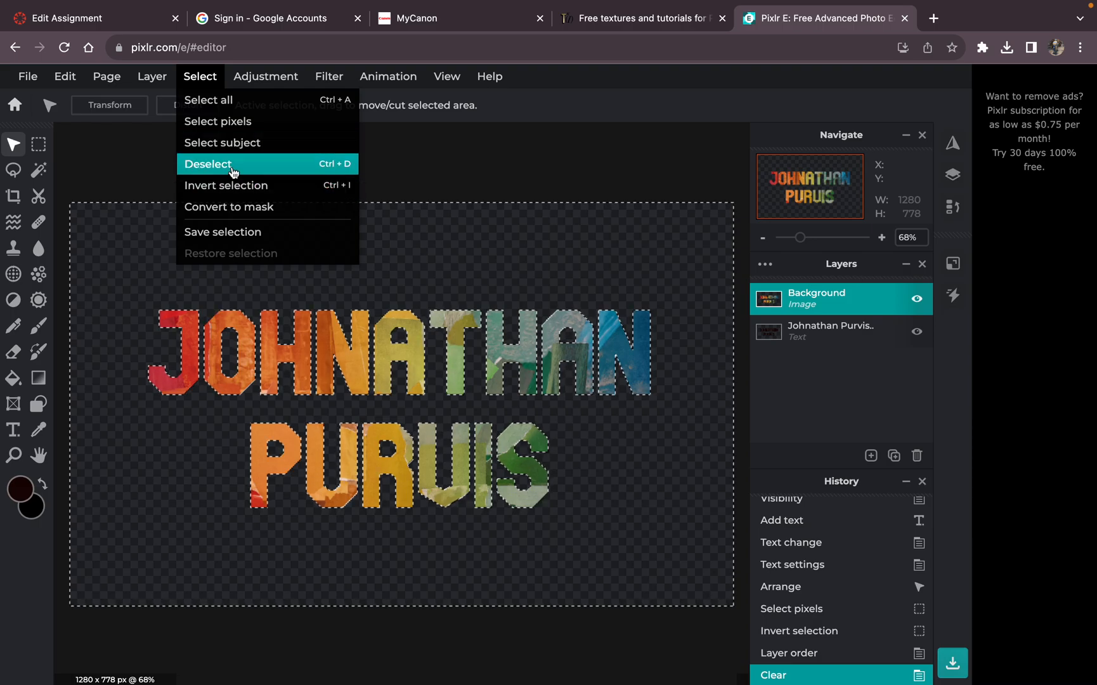
click(227, 164)
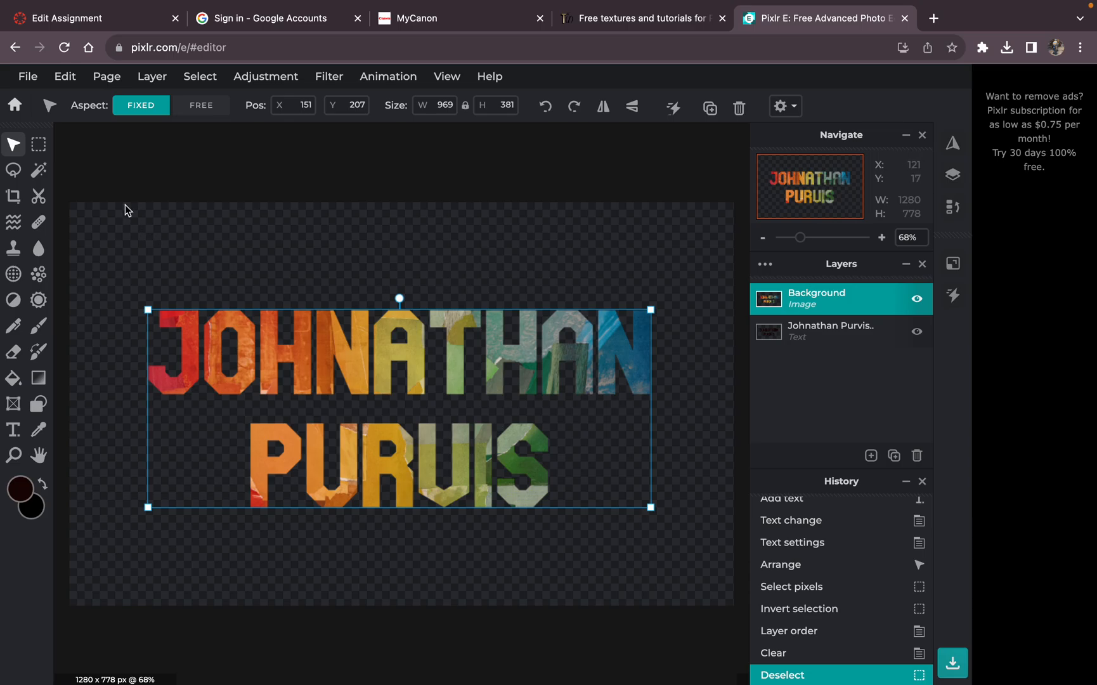
Step: Add a new empty layer and fill it with the very dark foreground color
click(152, 76)
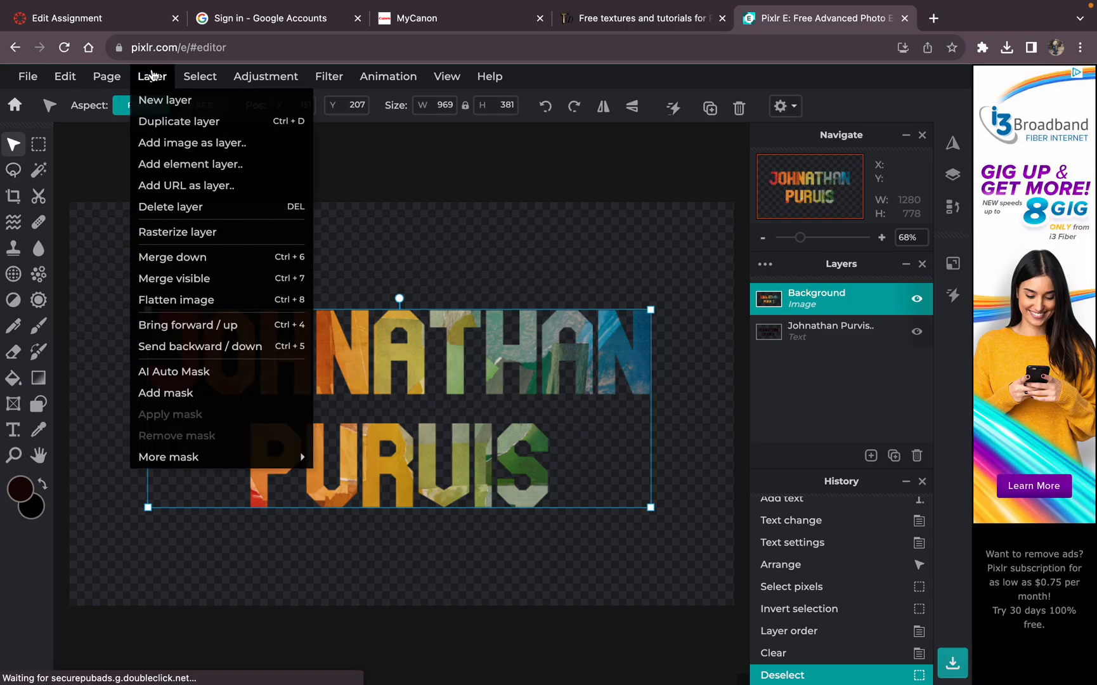
click(153, 102)
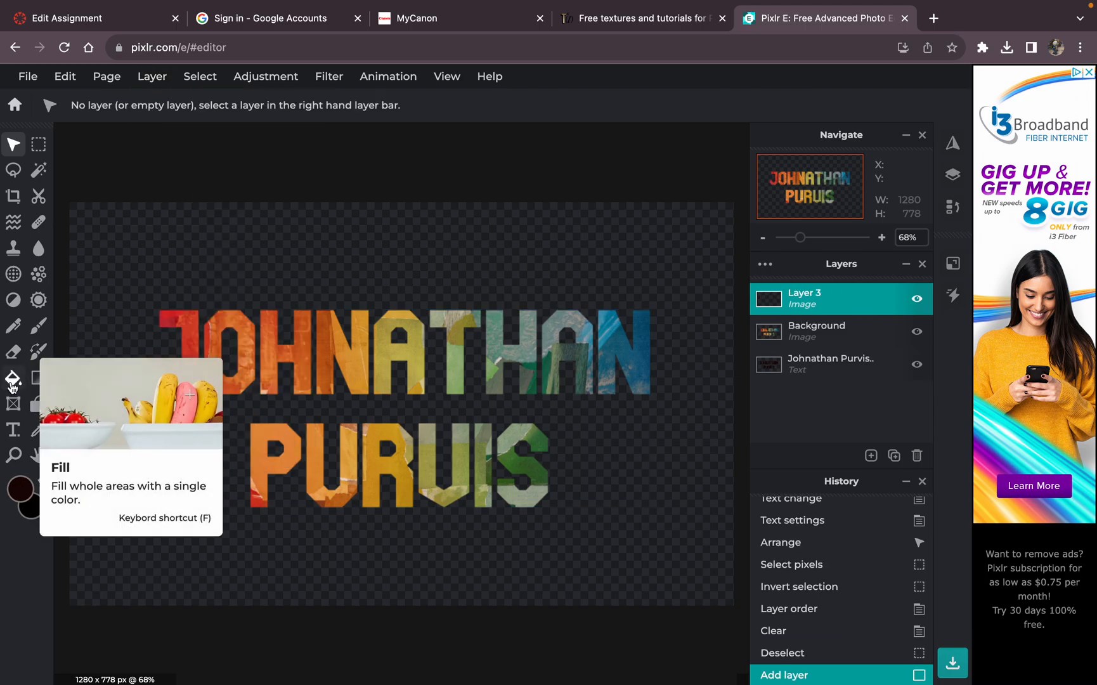
click(12, 380)
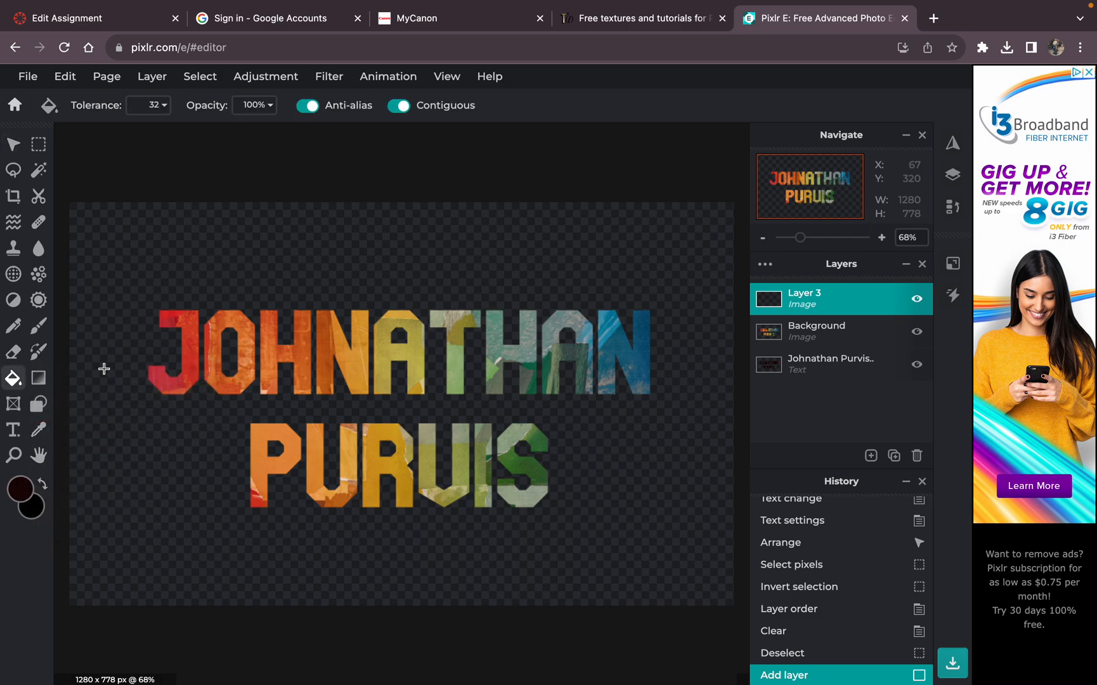
click(104, 365)
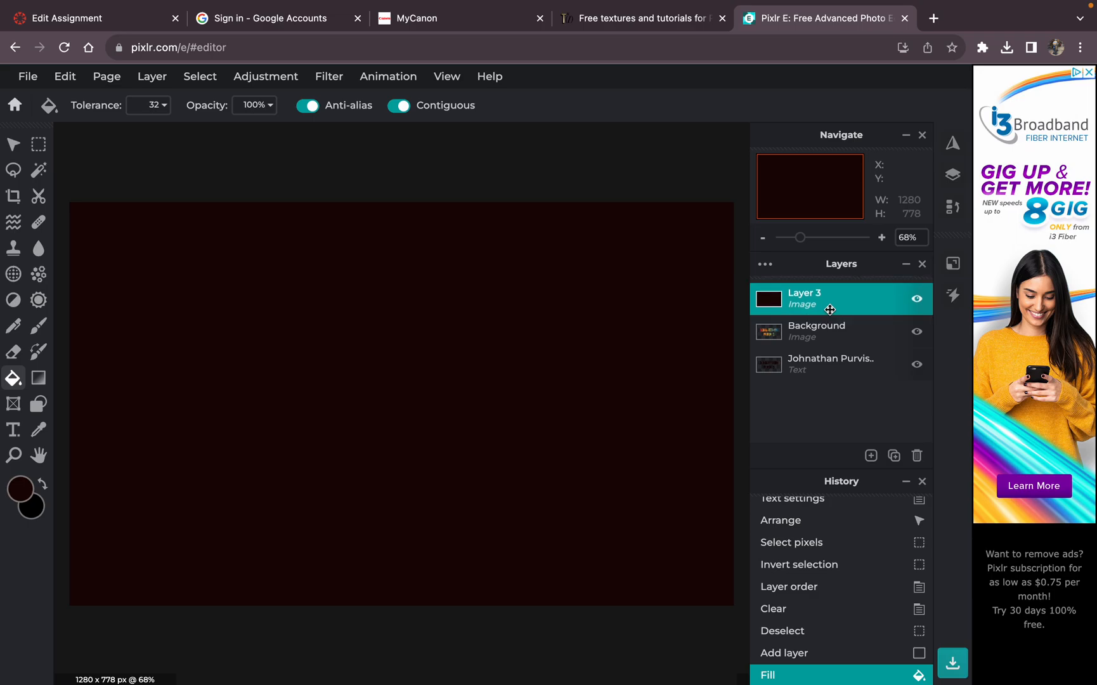
Step: Move the dark filled layer below the text layer and apply a diagonal linear gradient from its lower-left area toward the center
drag(829, 309, 833, 364)
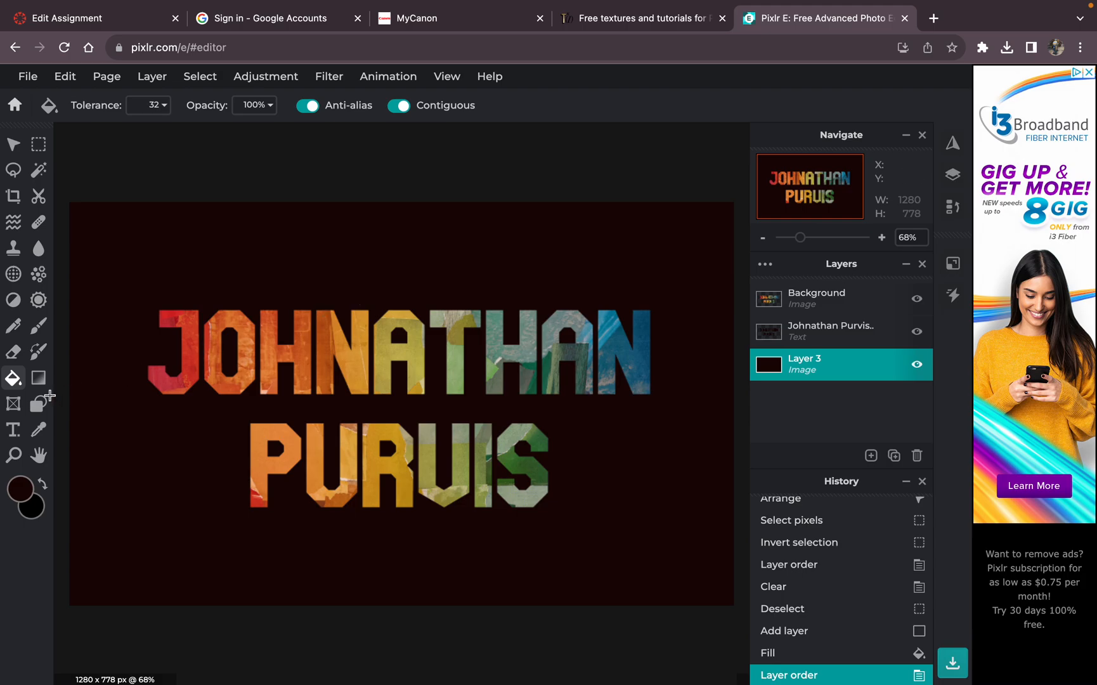
click(38, 380)
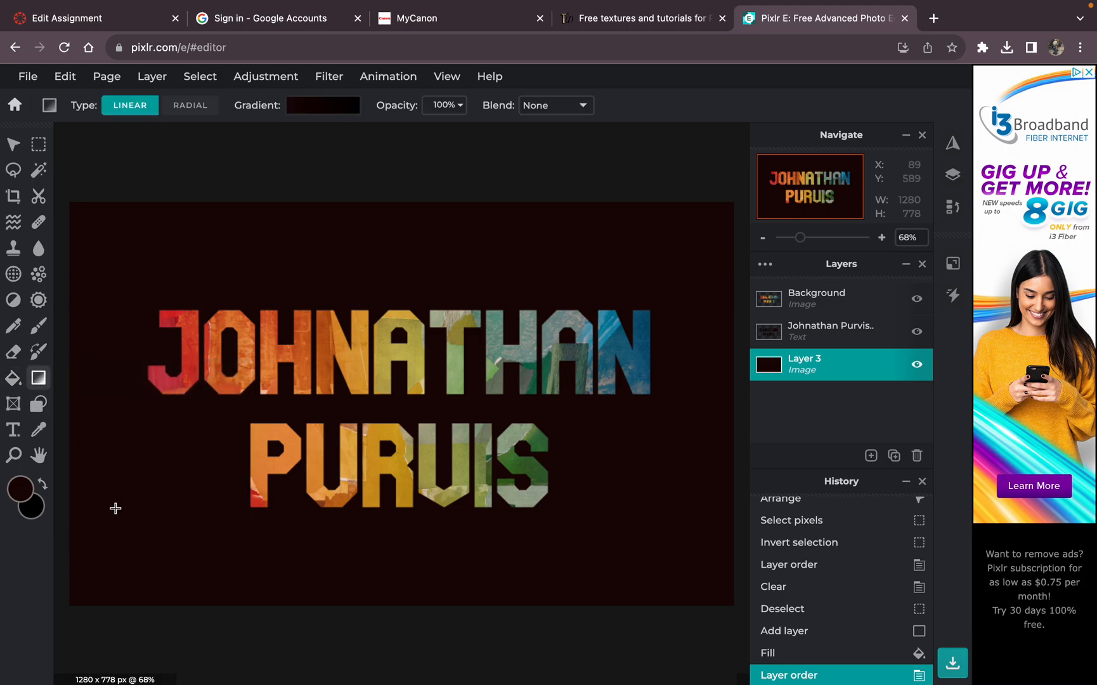
drag(106, 513, 384, 359)
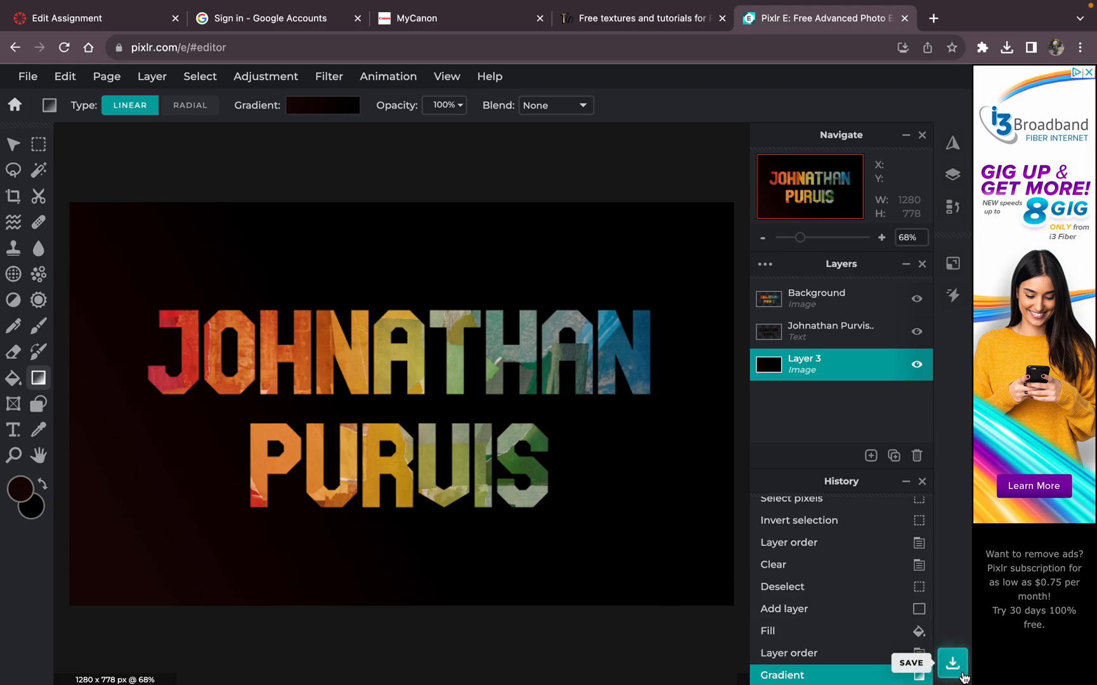
Step: Save the design as a high-quality 1280 x 778 JPG named "banner 1" in Documents, and dismiss the premium offer
click(953, 663)
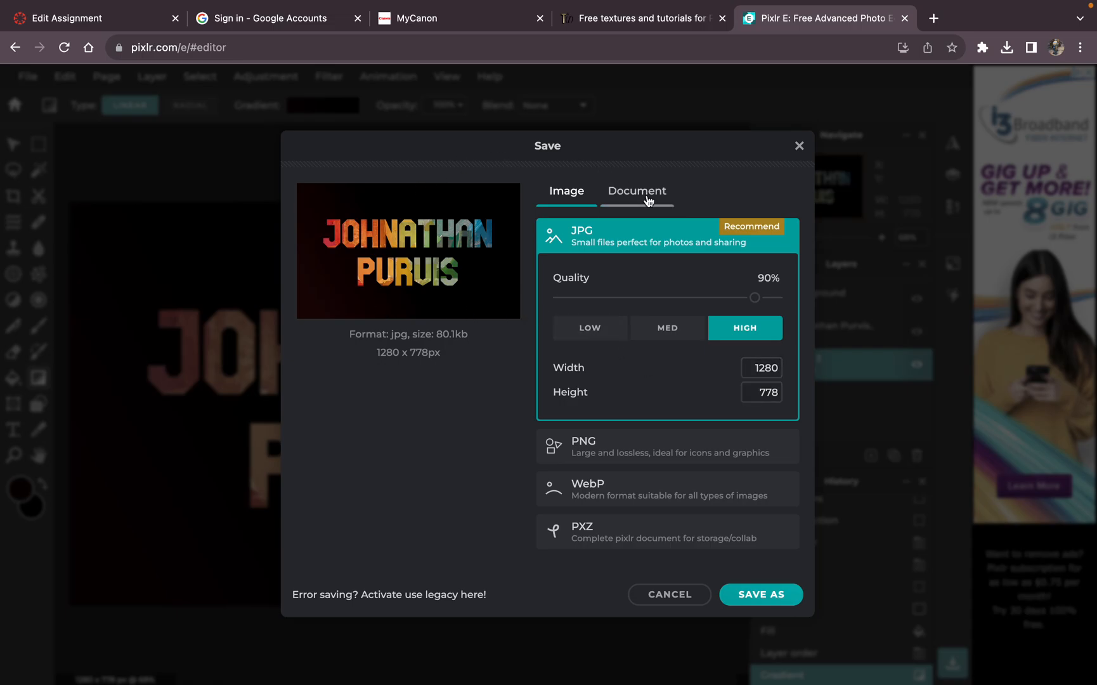
click(767, 594)
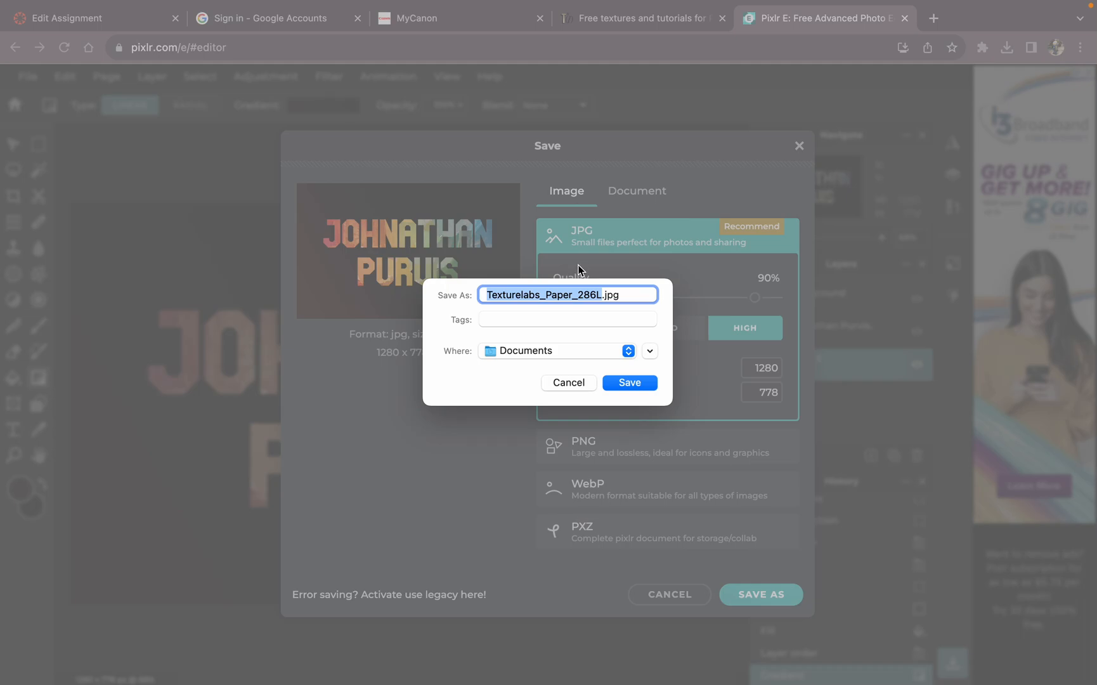
text(ba)
text(nner)
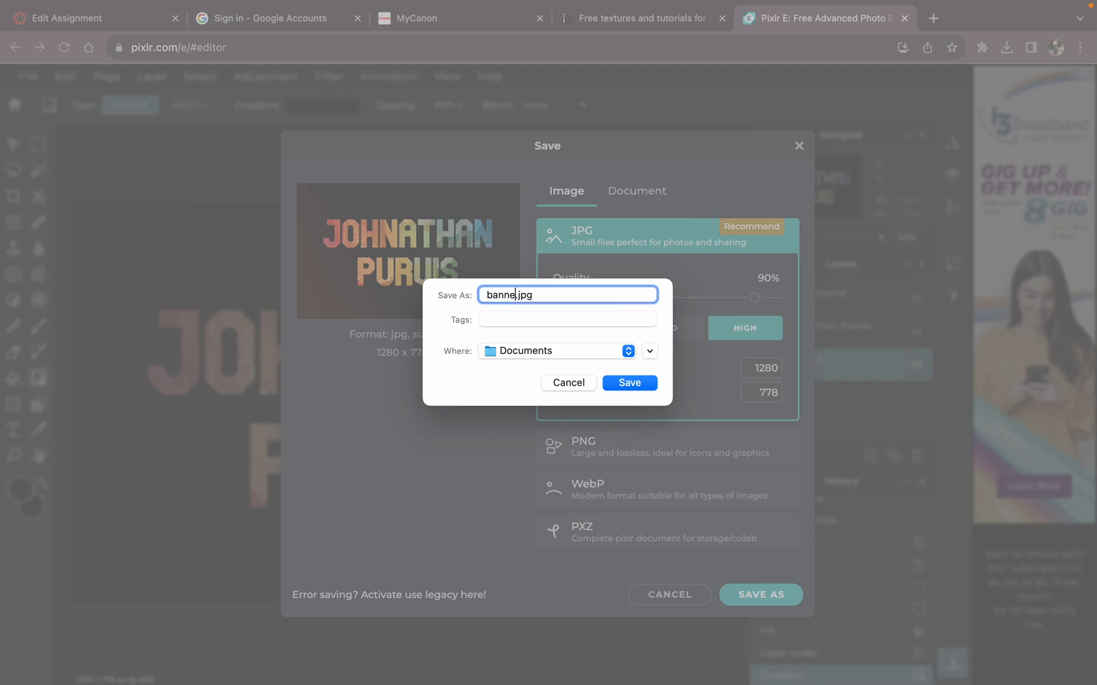
text( 1)
click(643, 384)
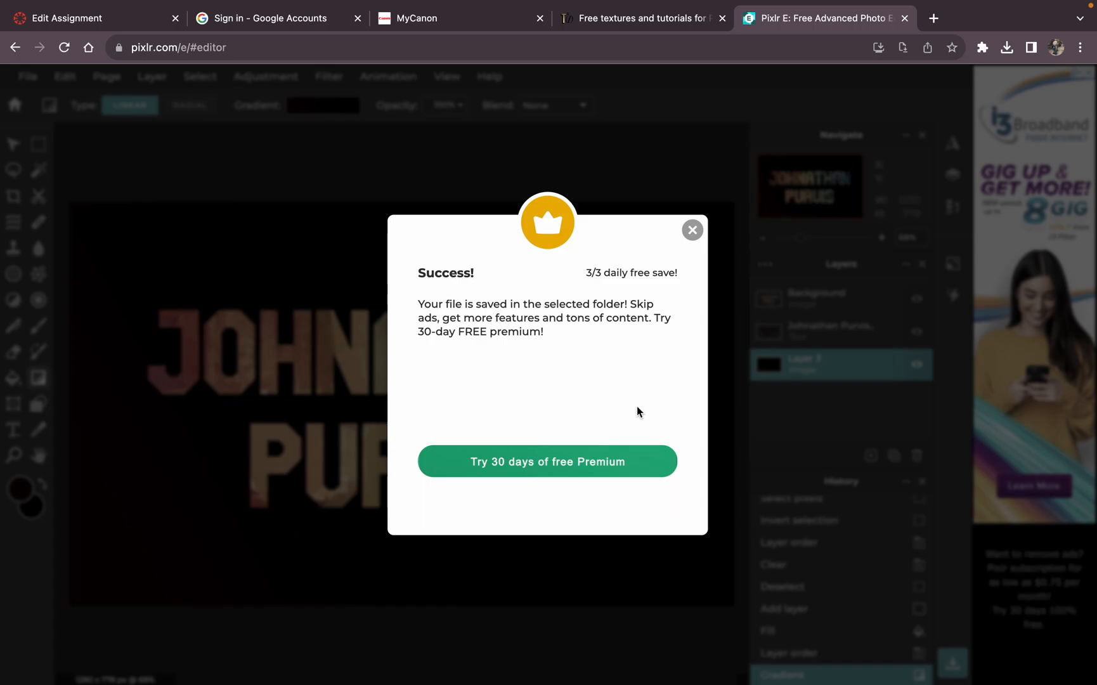
click(691, 230)
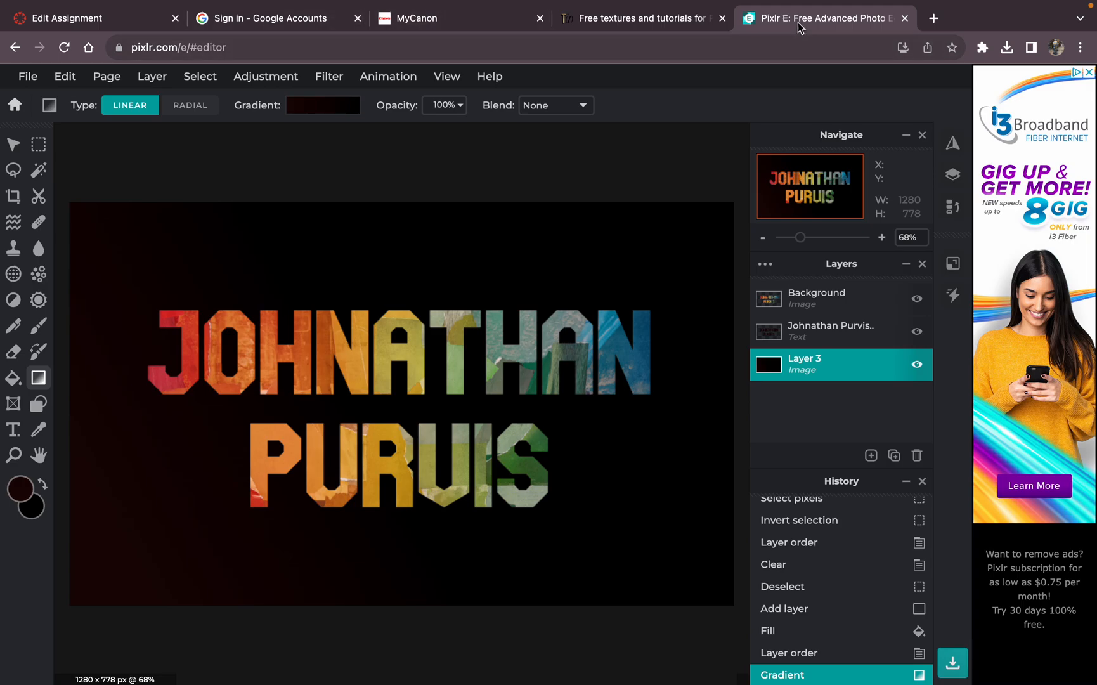
Step: Open Google Sites in a new browser tab and create a blank site
click(932, 19)
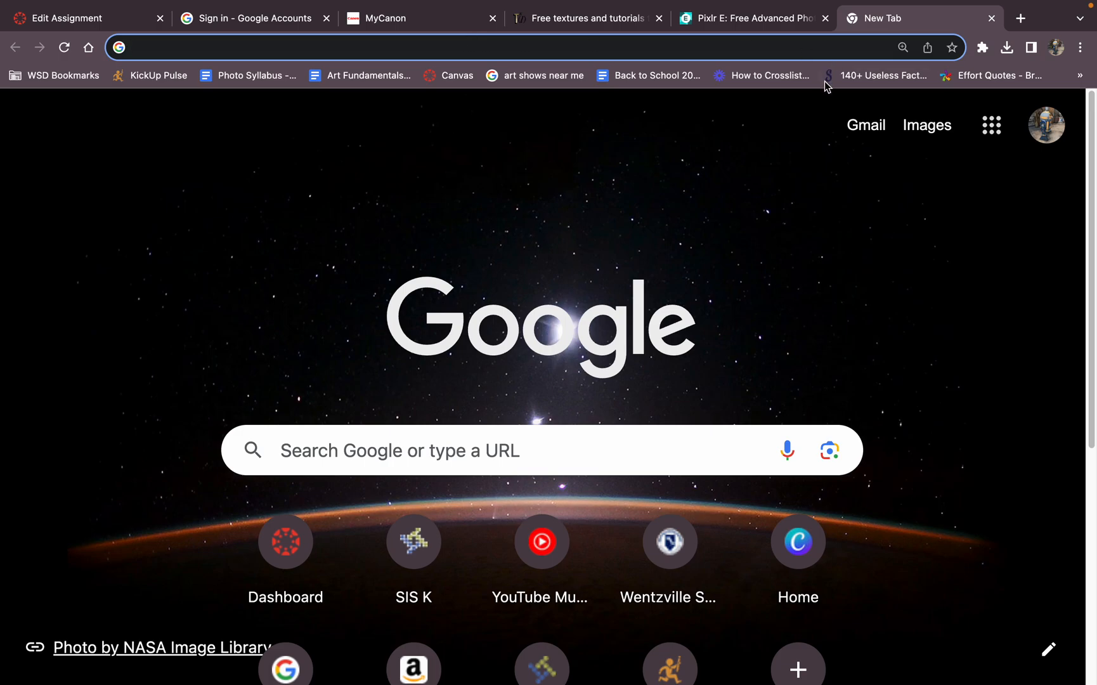
click(987, 127)
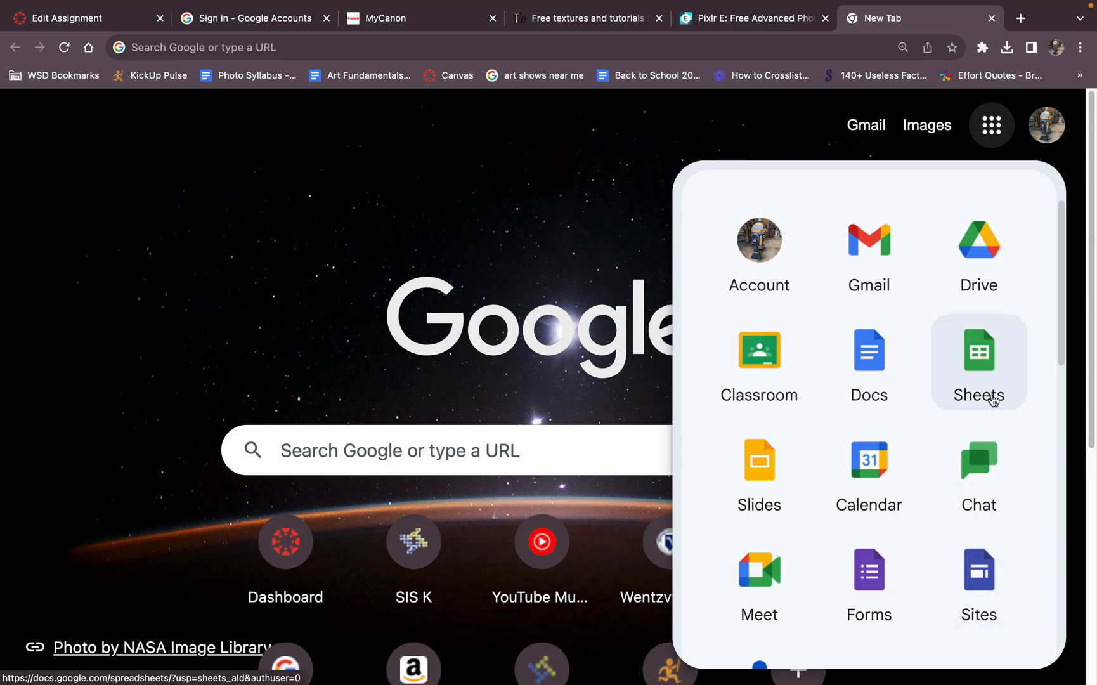
click(975, 584)
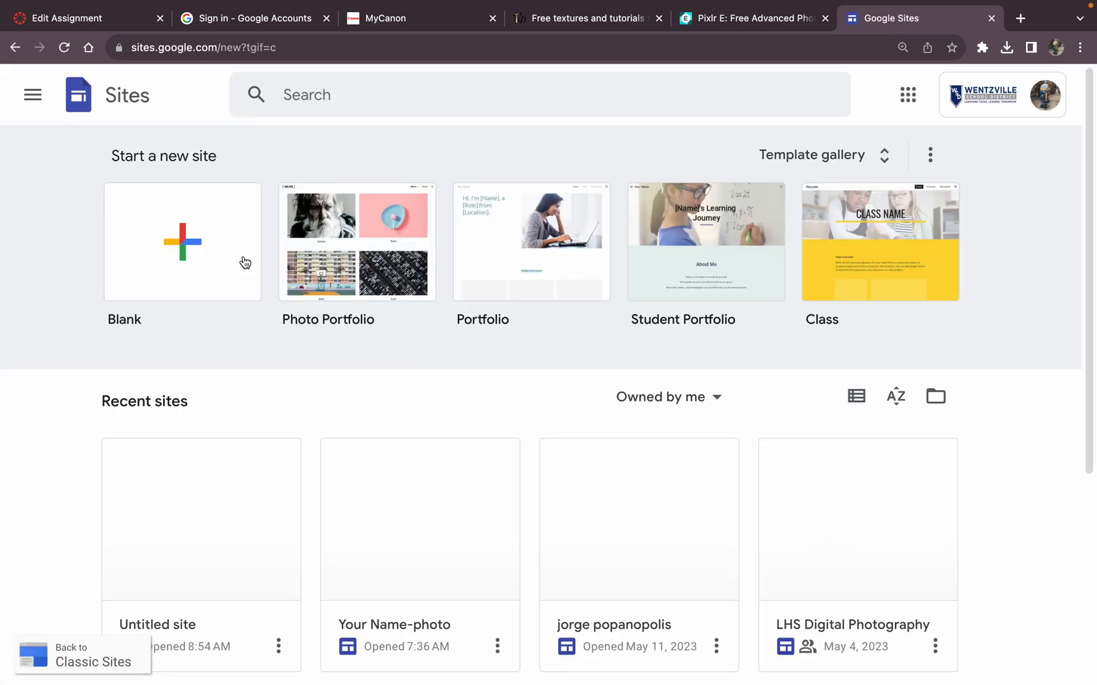
click(210, 255)
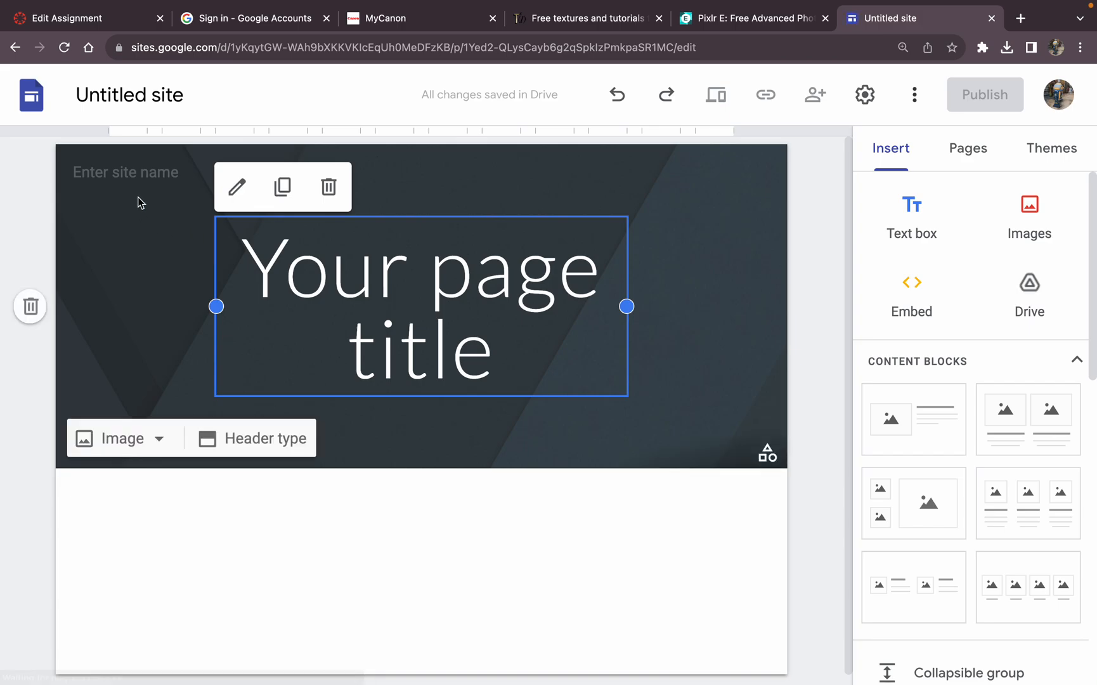
Step: Replace the untitled site's document name with the person's full name
double_click(156, 97)
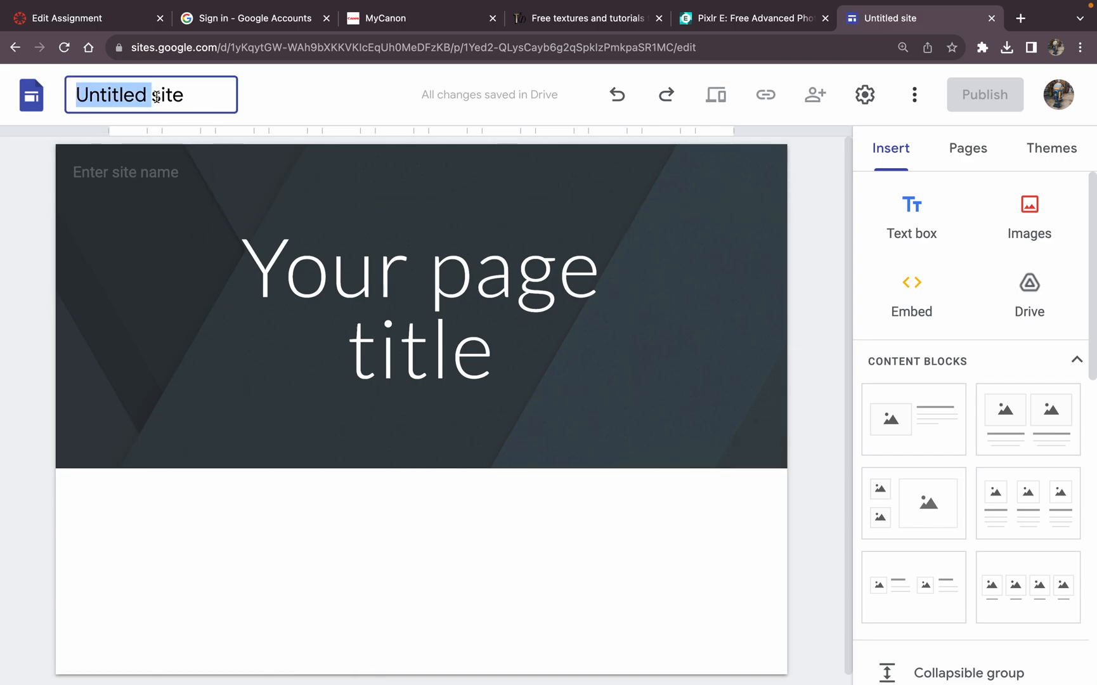
click(190, 101)
drag(192, 102, 79, 91)
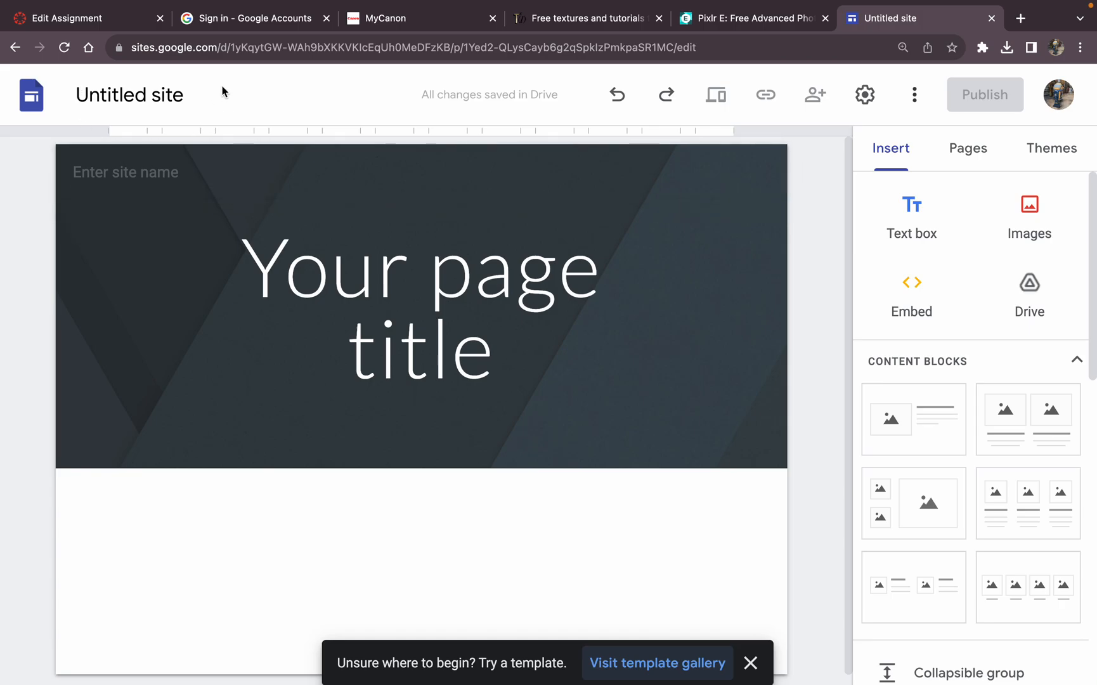
click(181, 100)
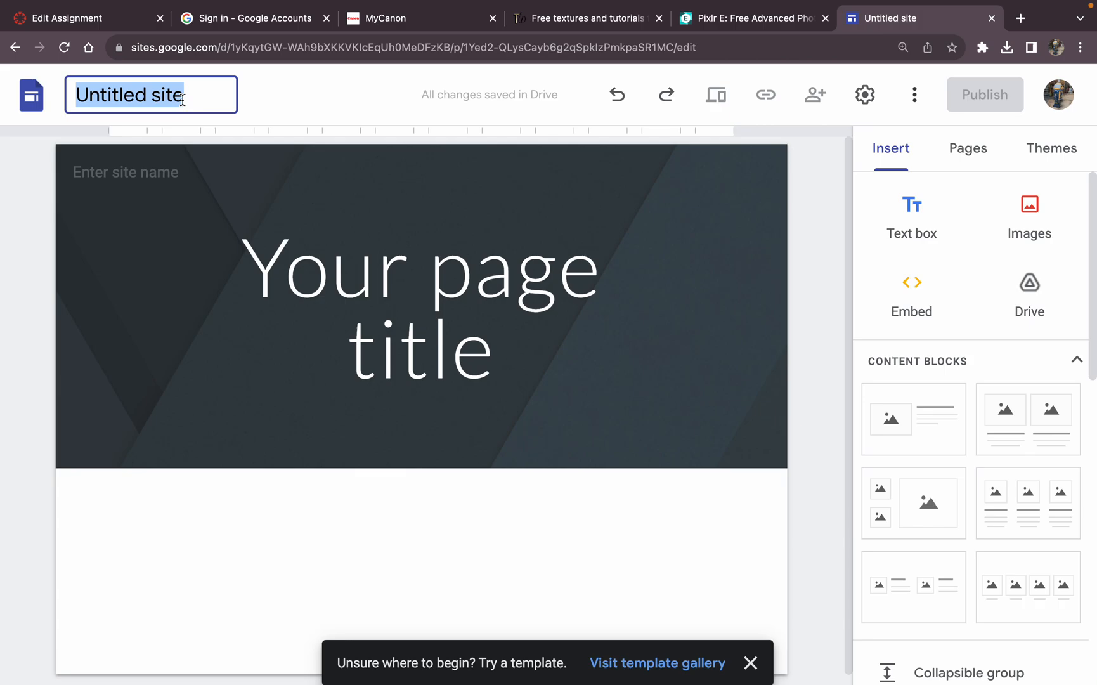
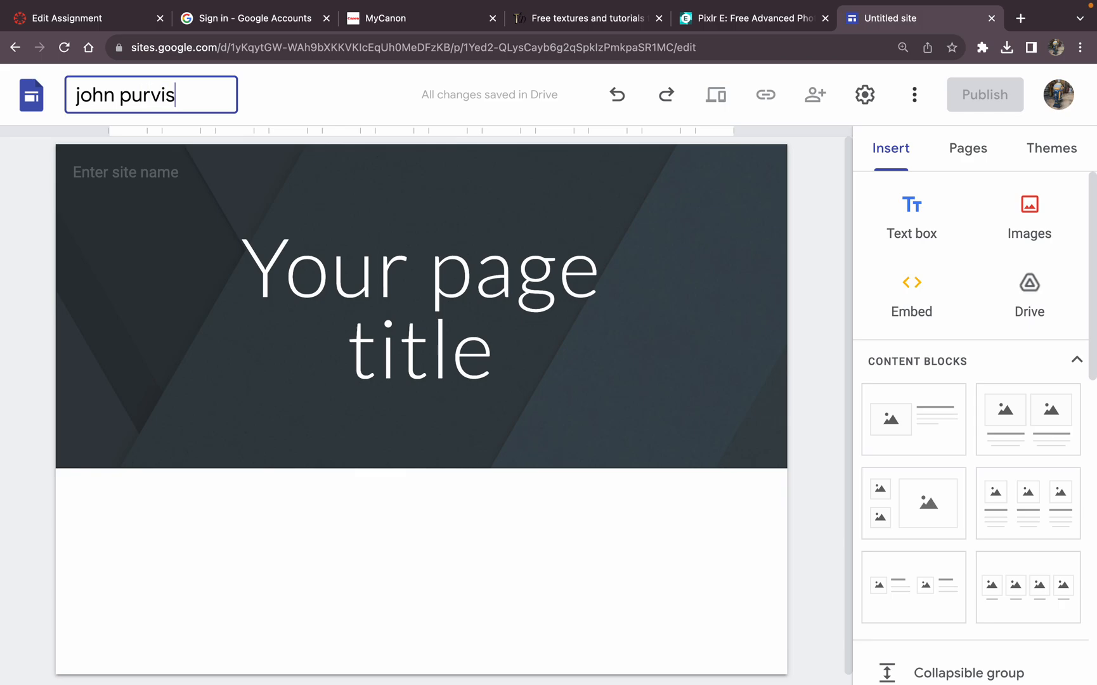
Step: Fill in the header's site name with the person's full name and open the upload dialog for a custom header image
click(101, 173)
click(191, 308)
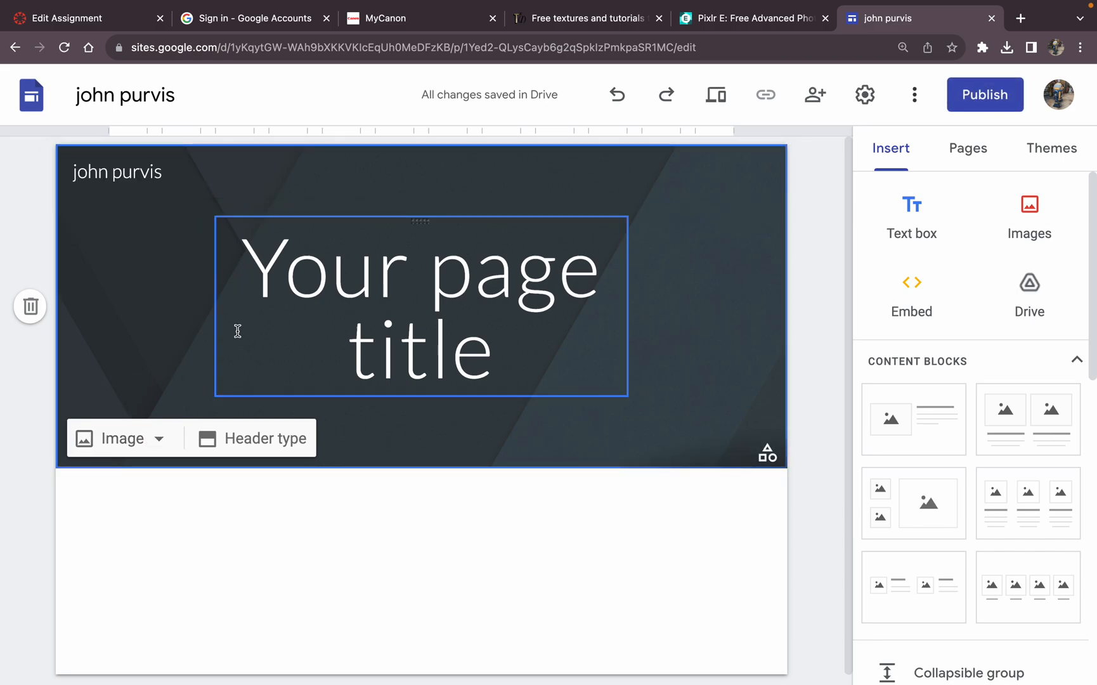
click(123, 442)
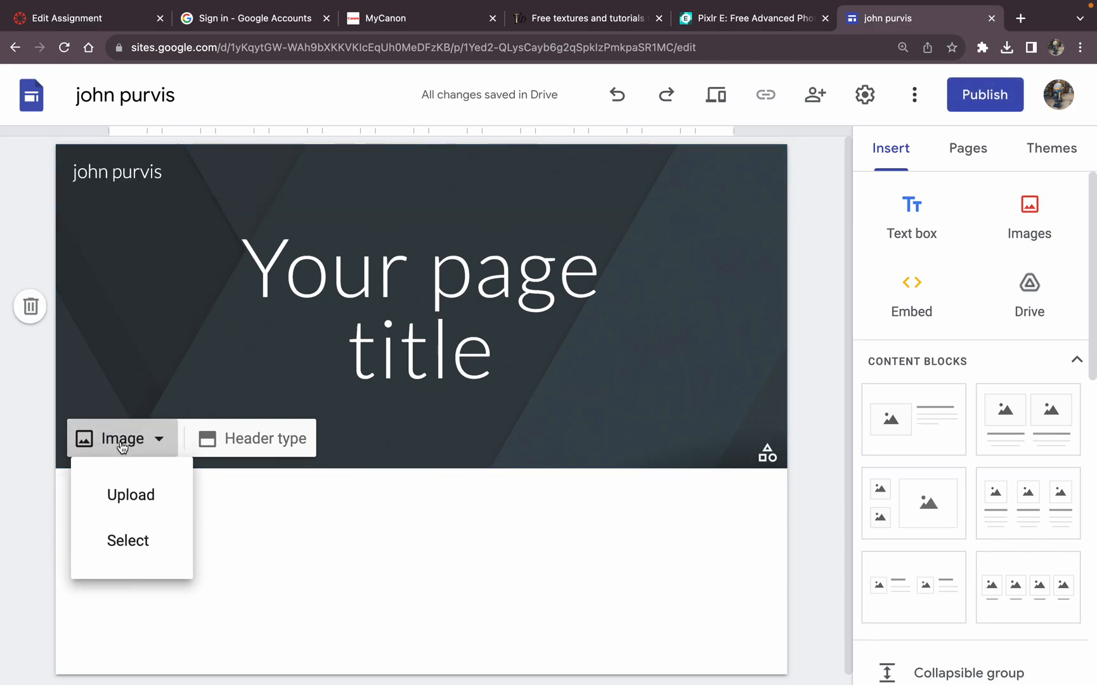
click(137, 492)
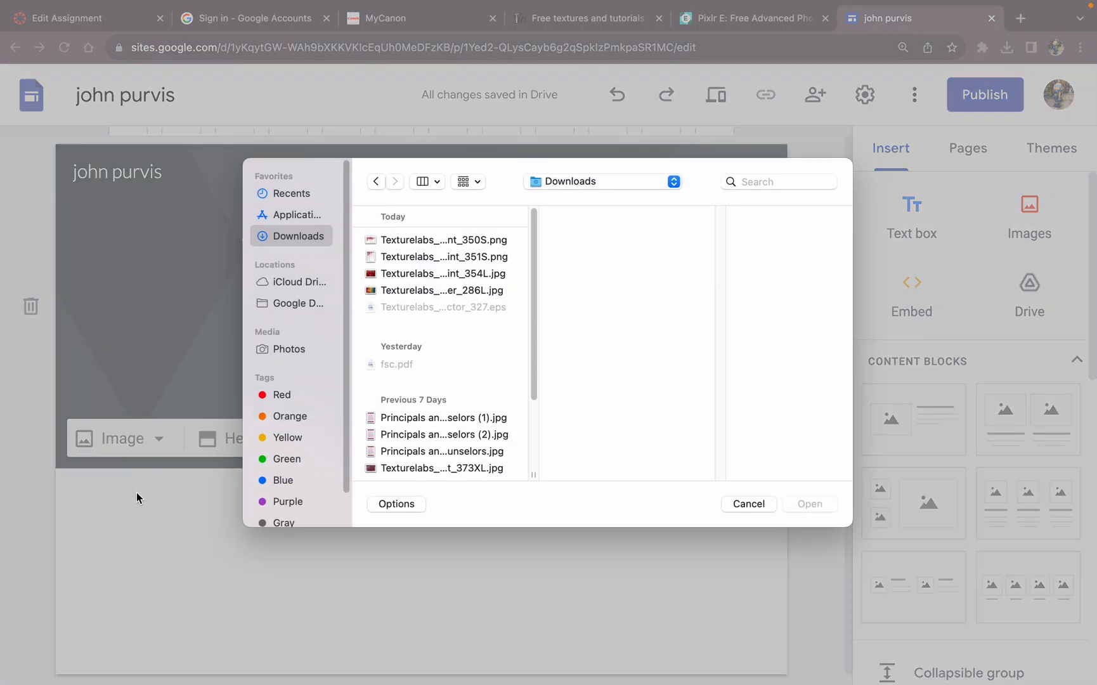
Step: Look through the image files in Downloads and Recents for the saved name banner
click(410, 241)
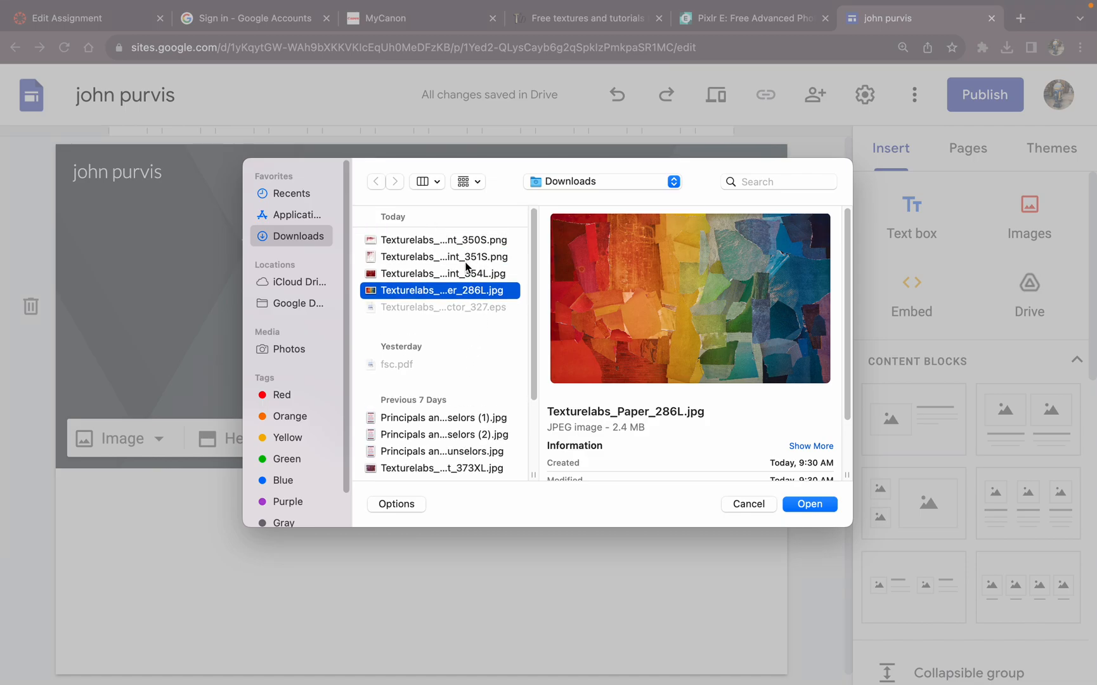
click(466, 257)
click(466, 274)
click(464, 293)
click(477, 240)
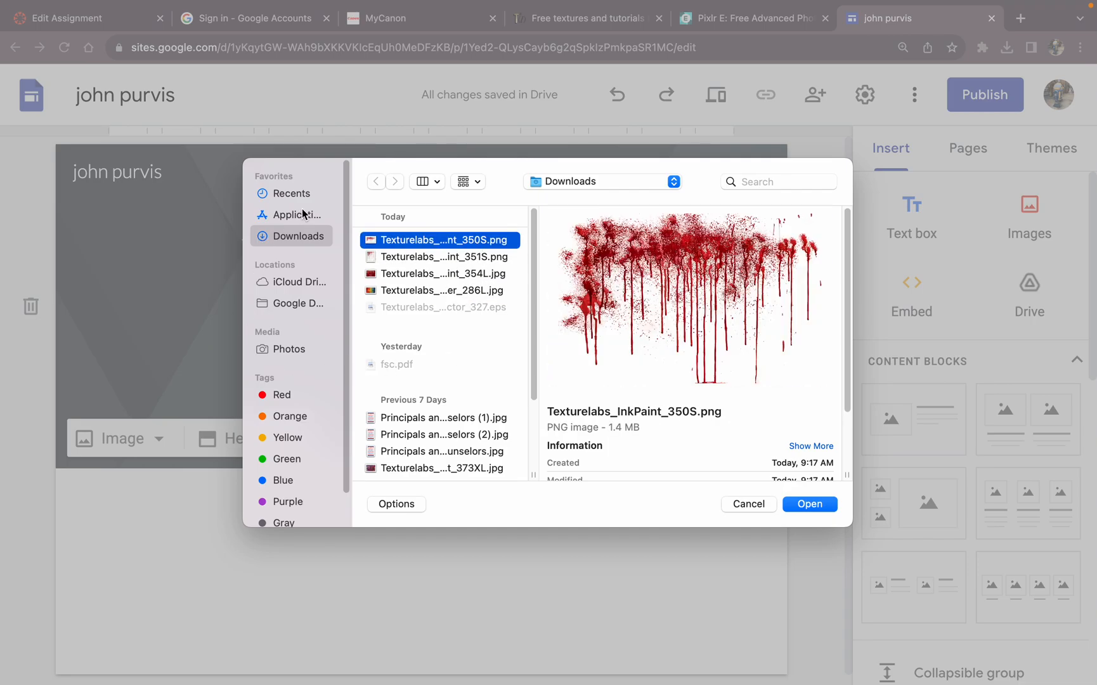
scroll(428, 358, down, 1)
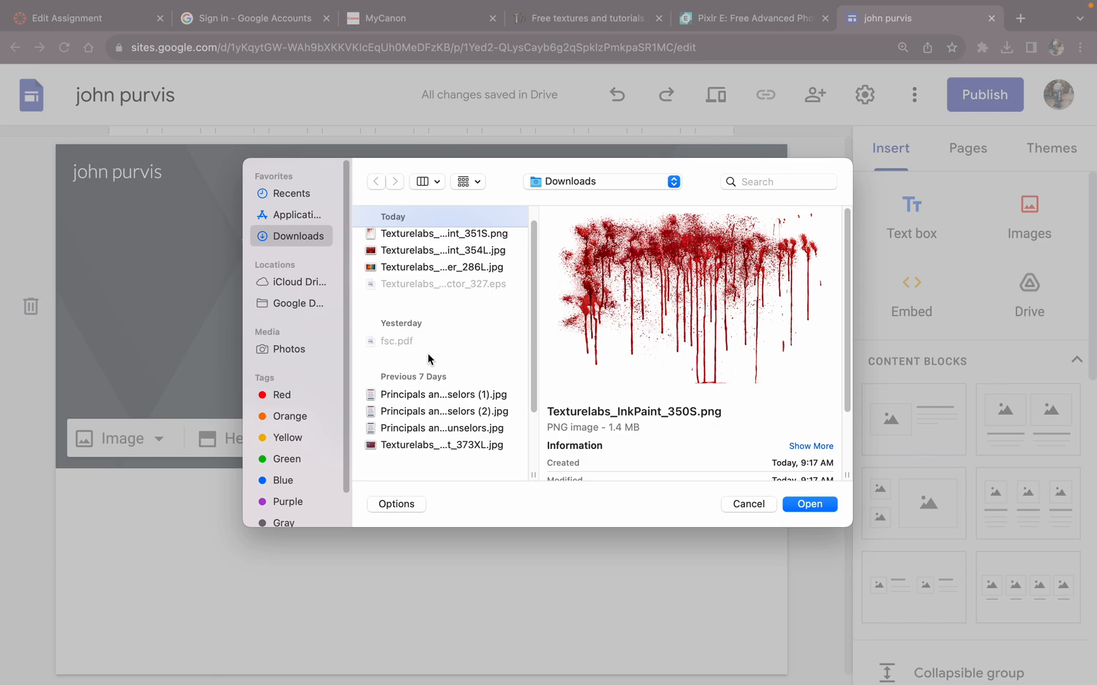
click(289, 194)
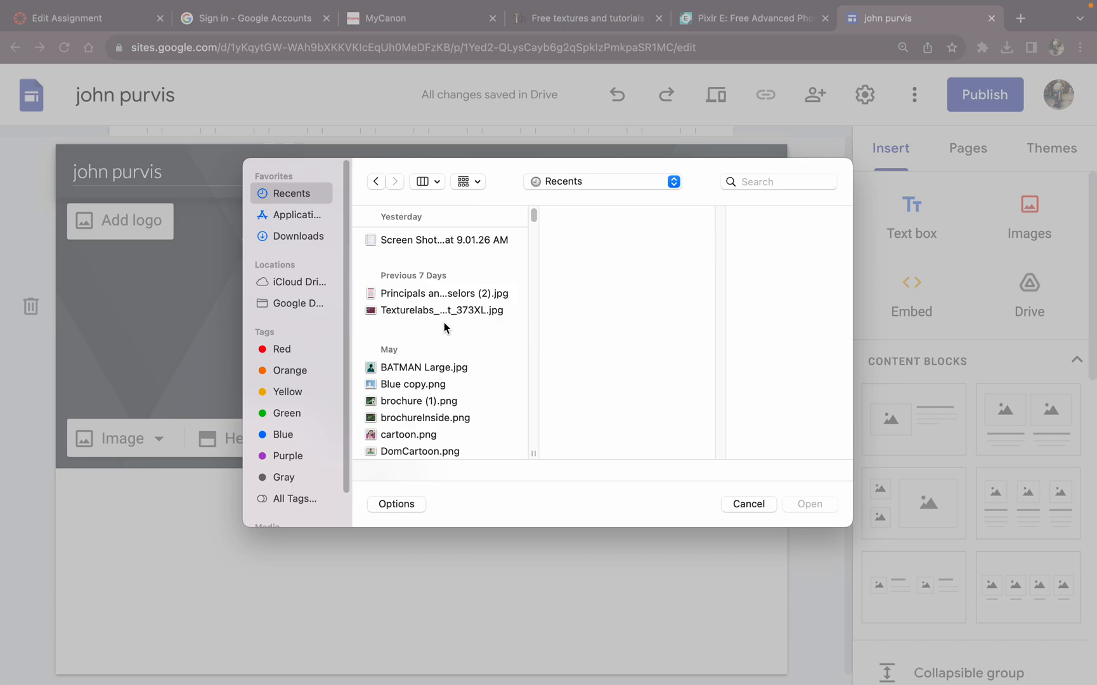
scroll(437, 314, down, 5)
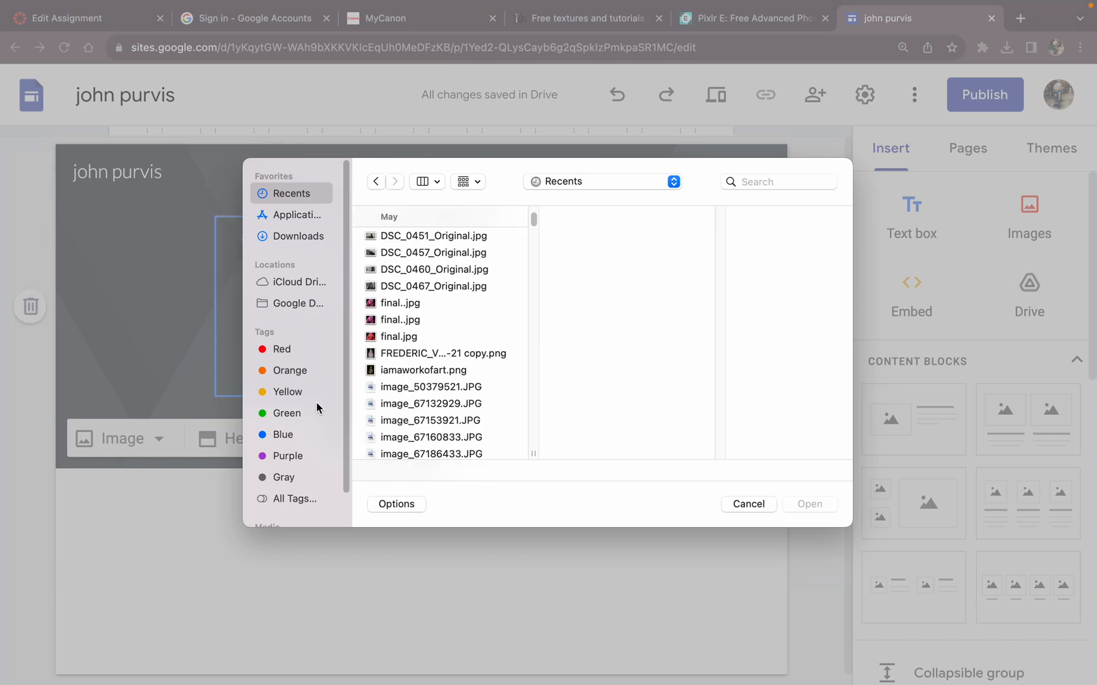
scroll(295, 410, down, 2)
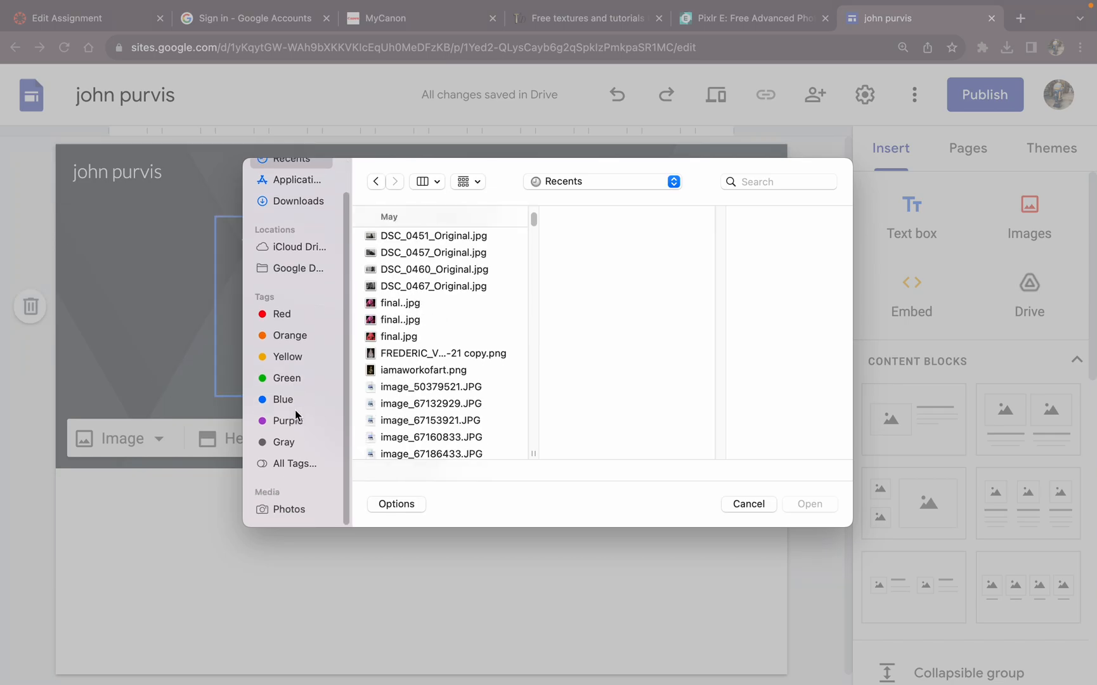
scroll(295, 410, up, 2)
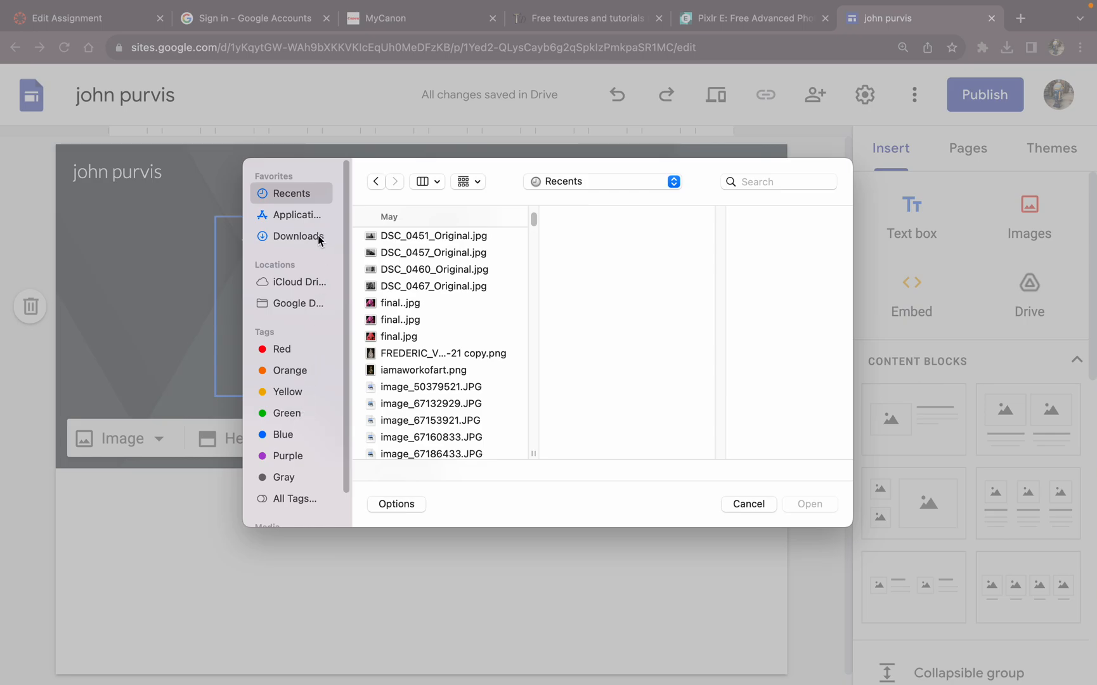
click(426, 237)
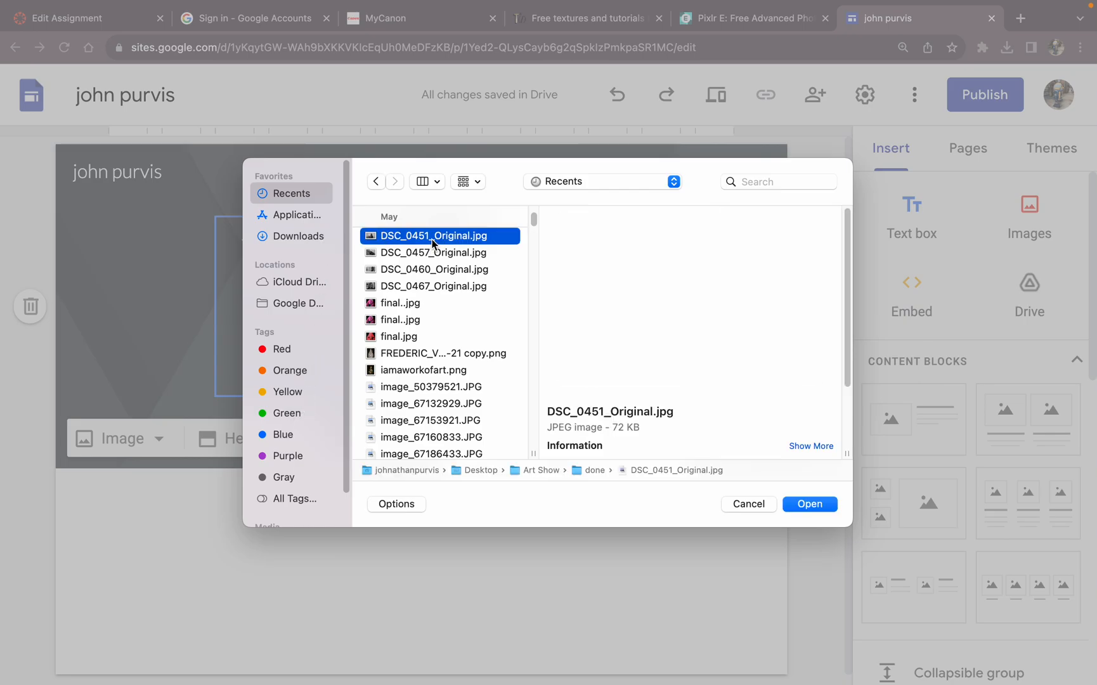
click(302, 238)
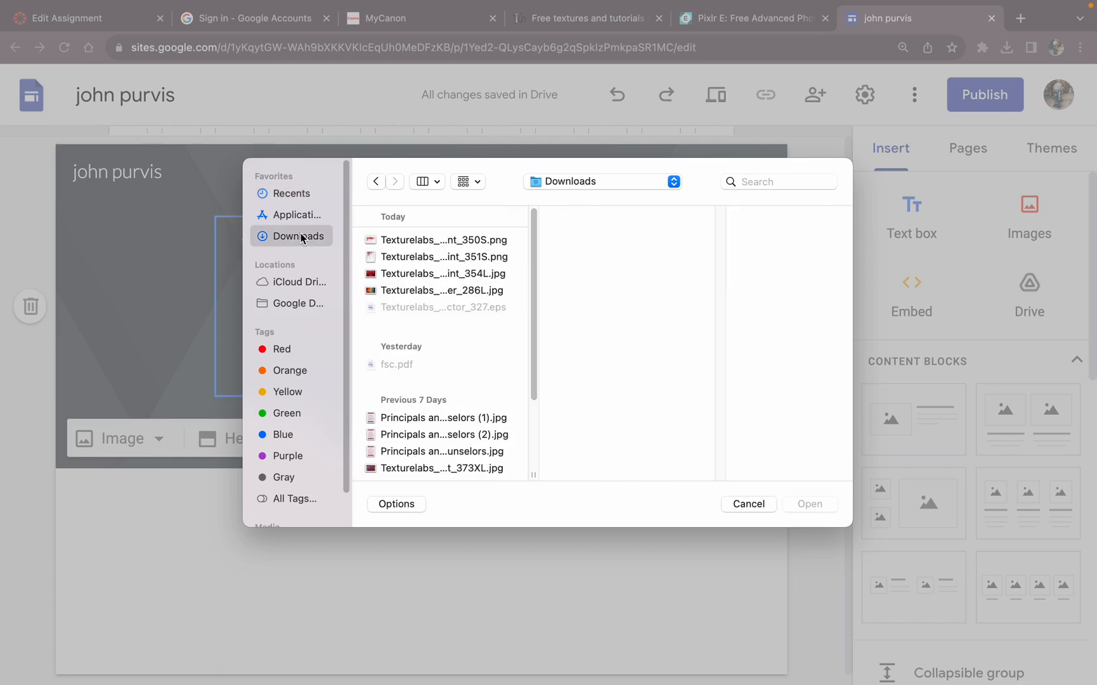
scroll(441, 335, down, 5)
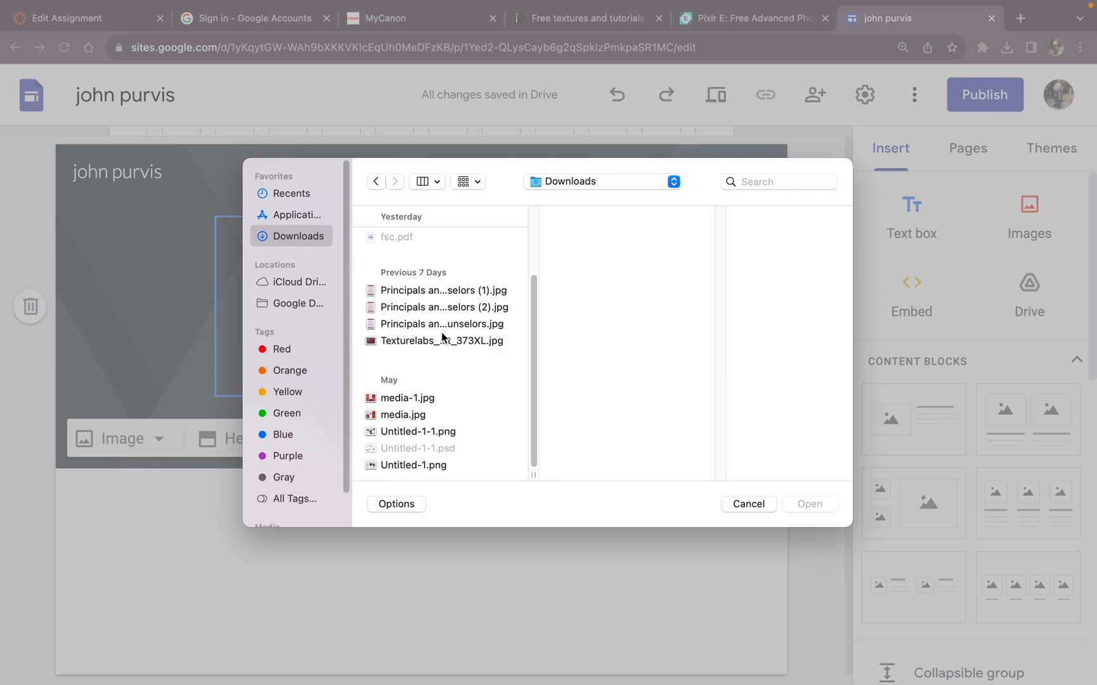
click(404, 398)
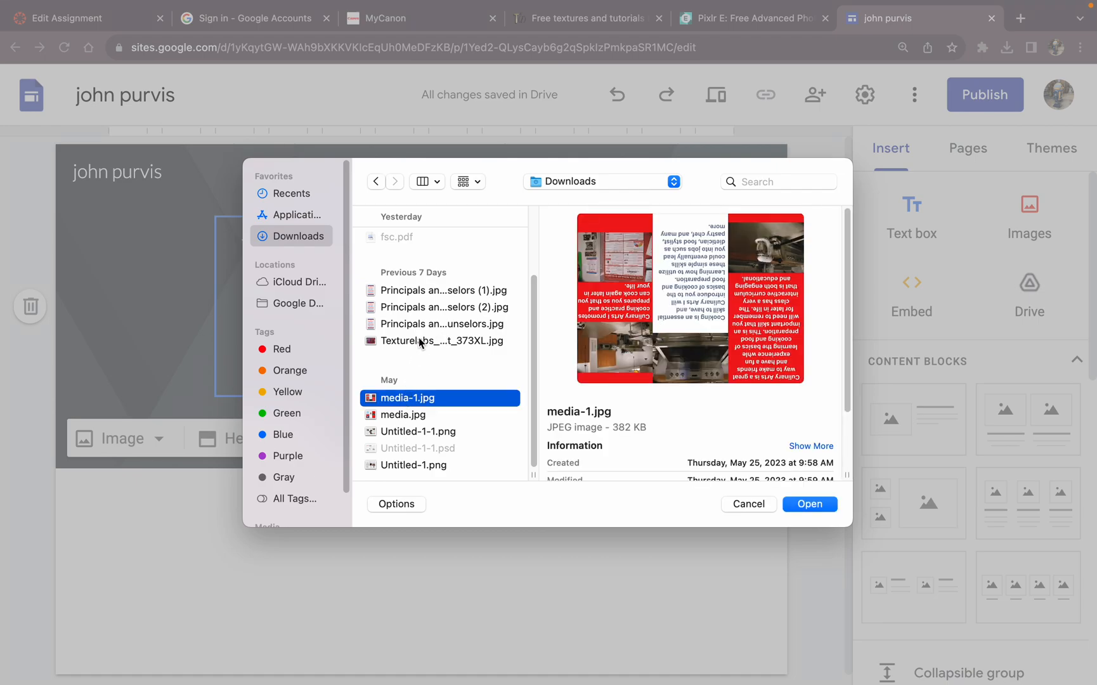
scroll(433, 296, up, 5)
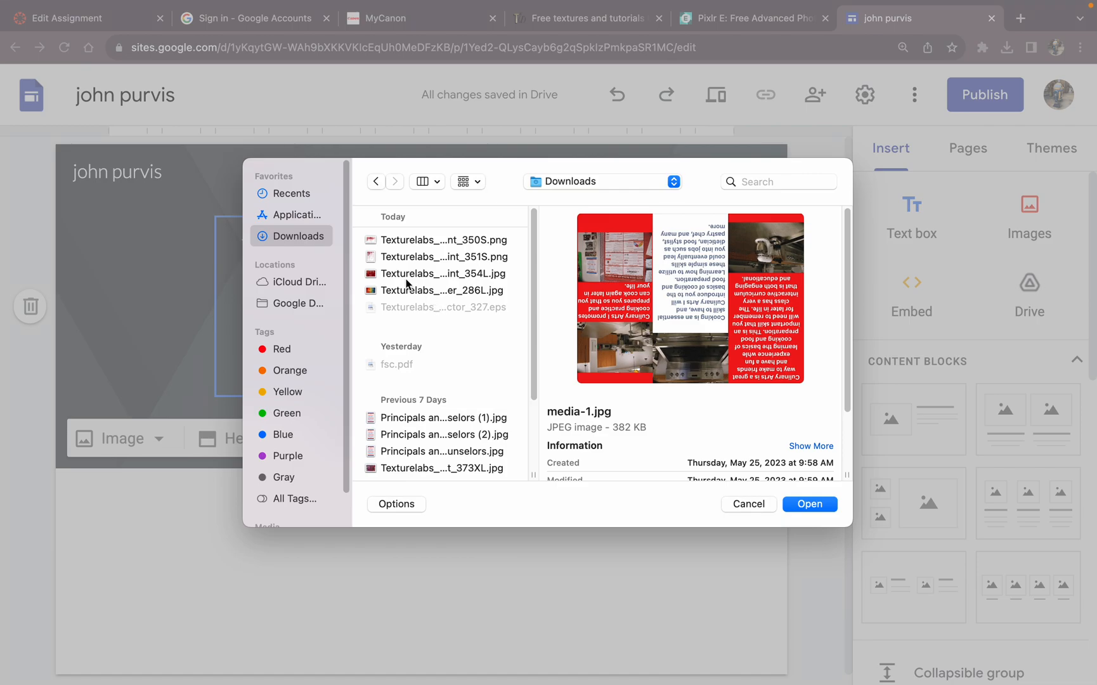
Step: Upload "banner 1.jpg" from the Documents folder as the header image
click(612, 181)
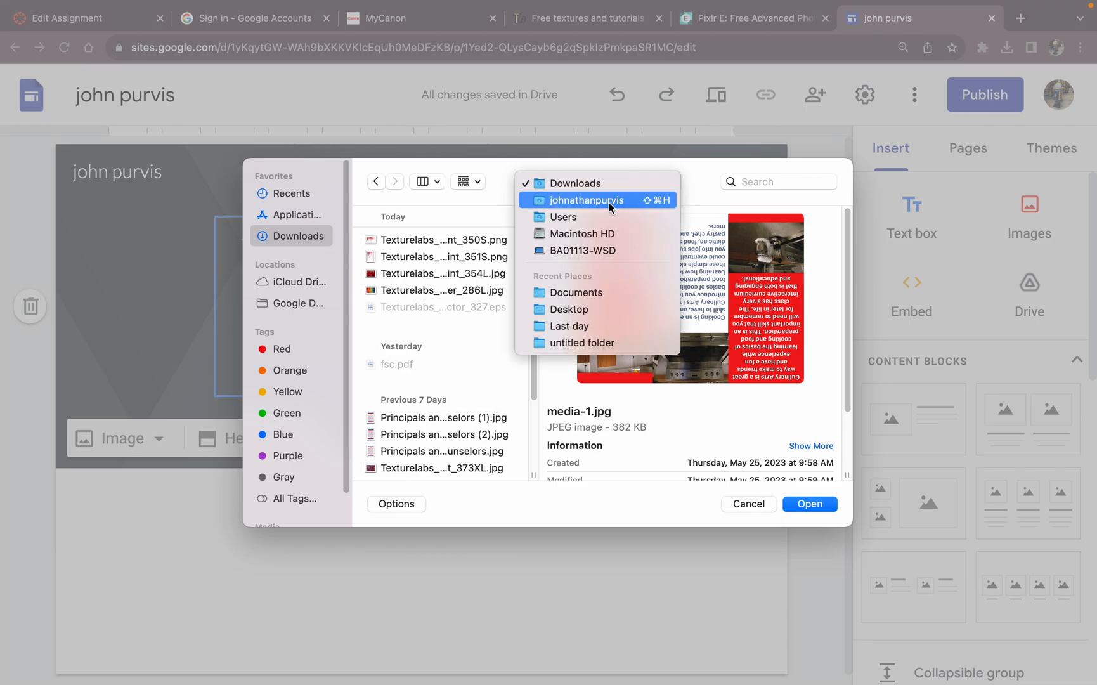
click(628, 289)
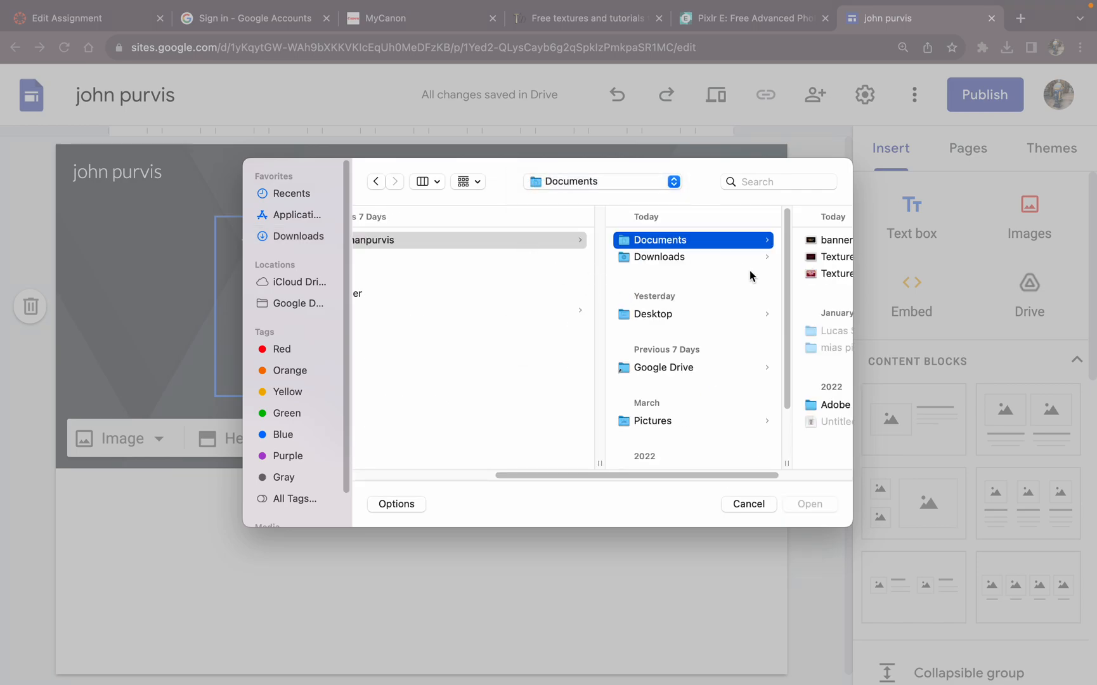
scroll(773, 472, right, 2)
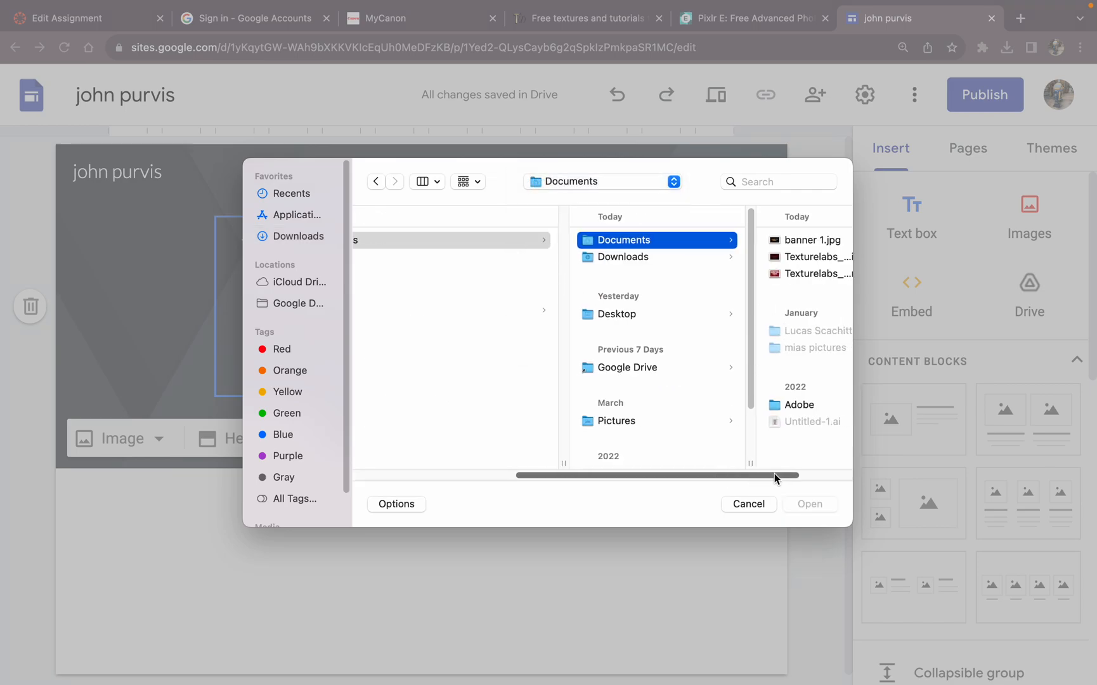
click(764, 239)
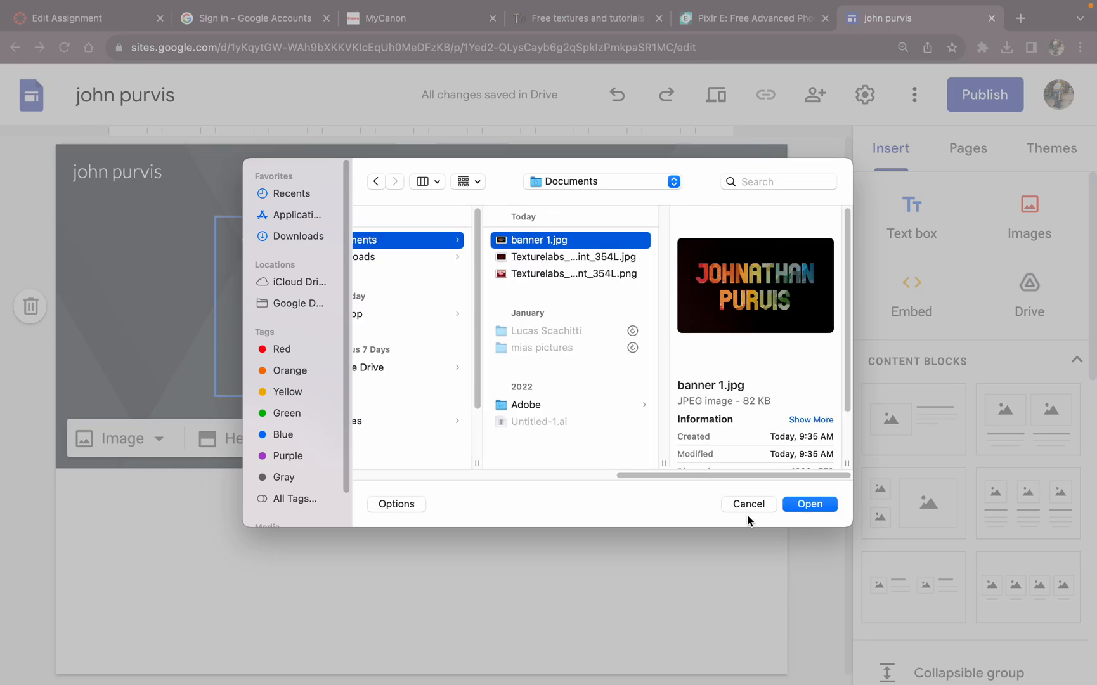
click(811, 503)
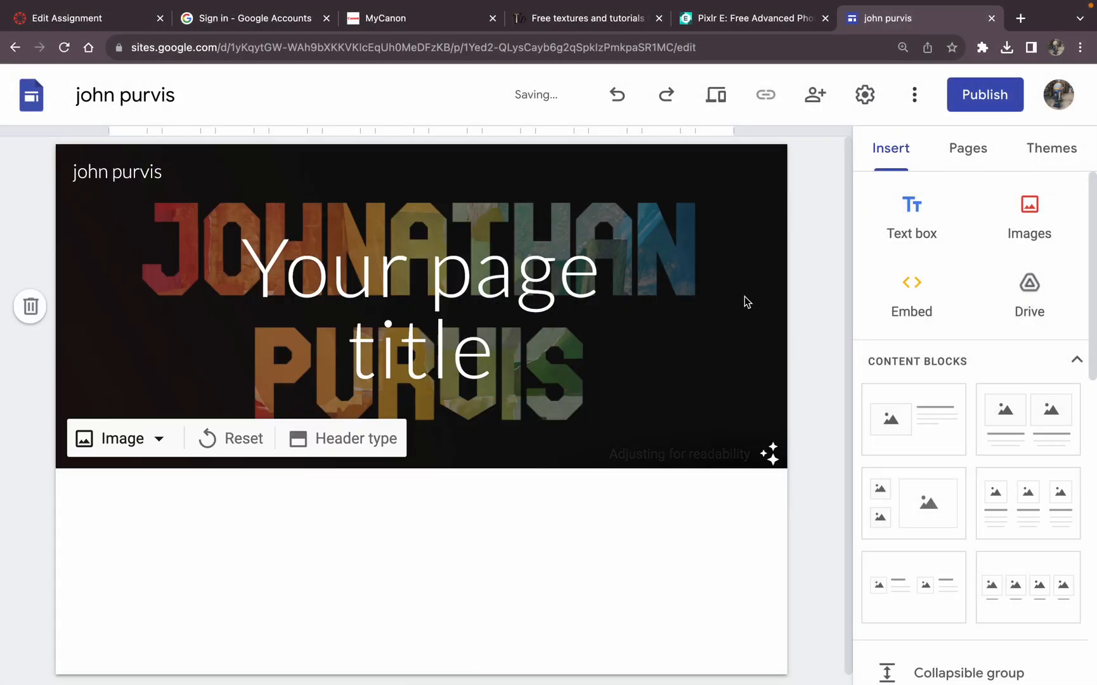
Step: Delete the placeholder page title text box from the Home page header
click(475, 266)
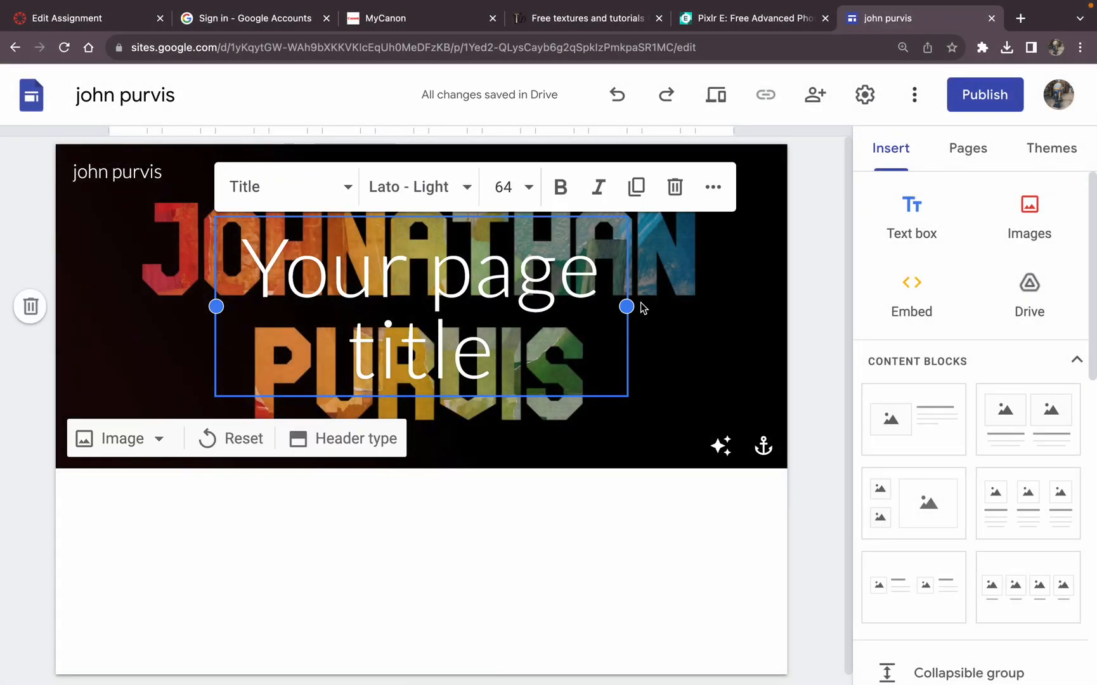
click(675, 186)
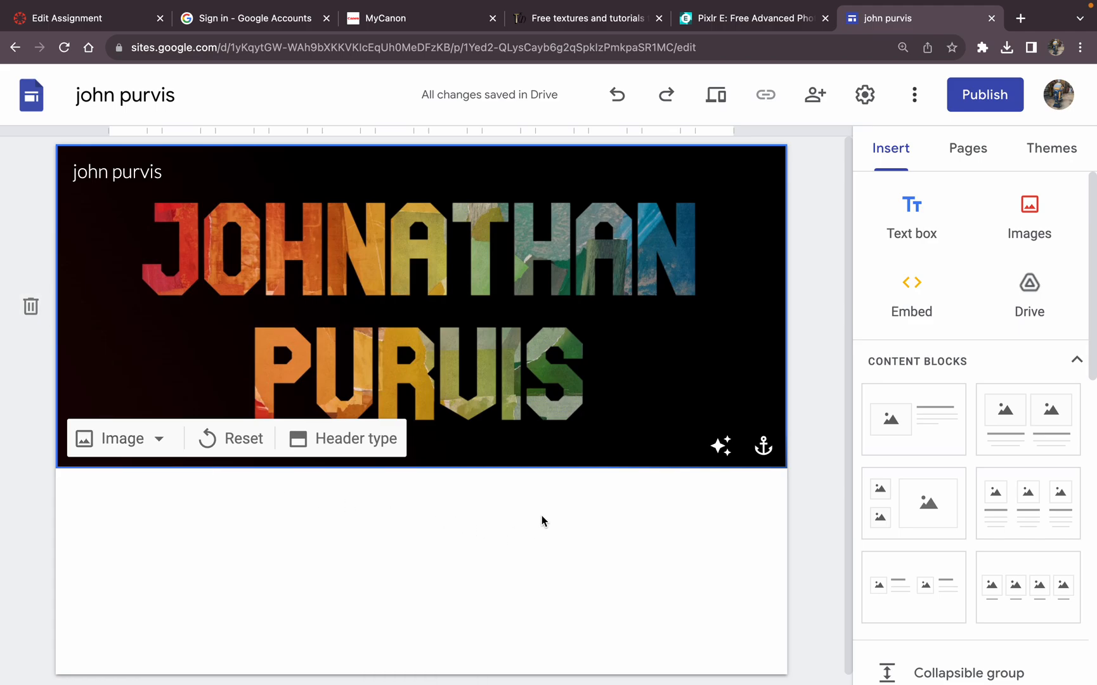
click(647, 498)
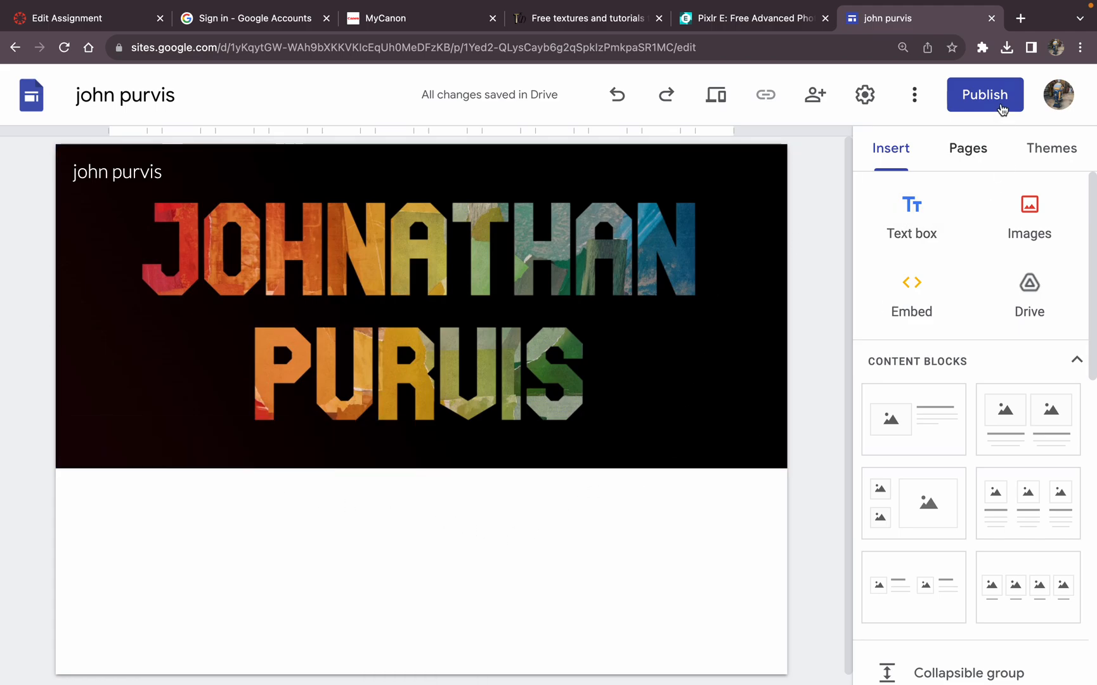
Step: Publish the site with the suggested web address and the default viewing permission
click(998, 95)
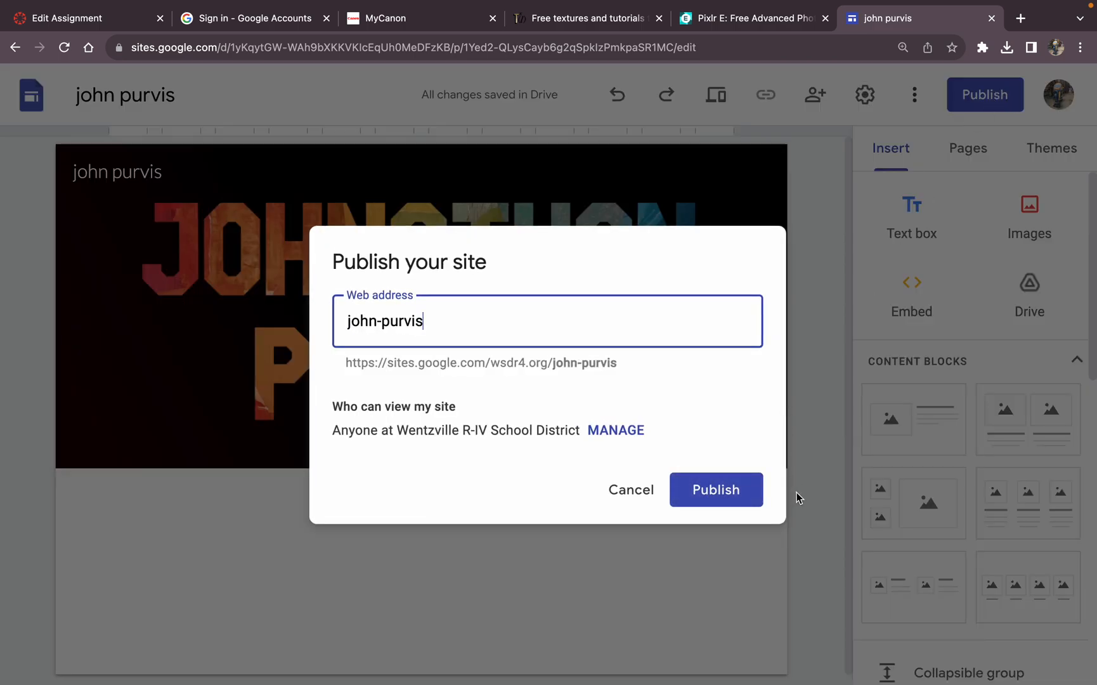
click(729, 489)
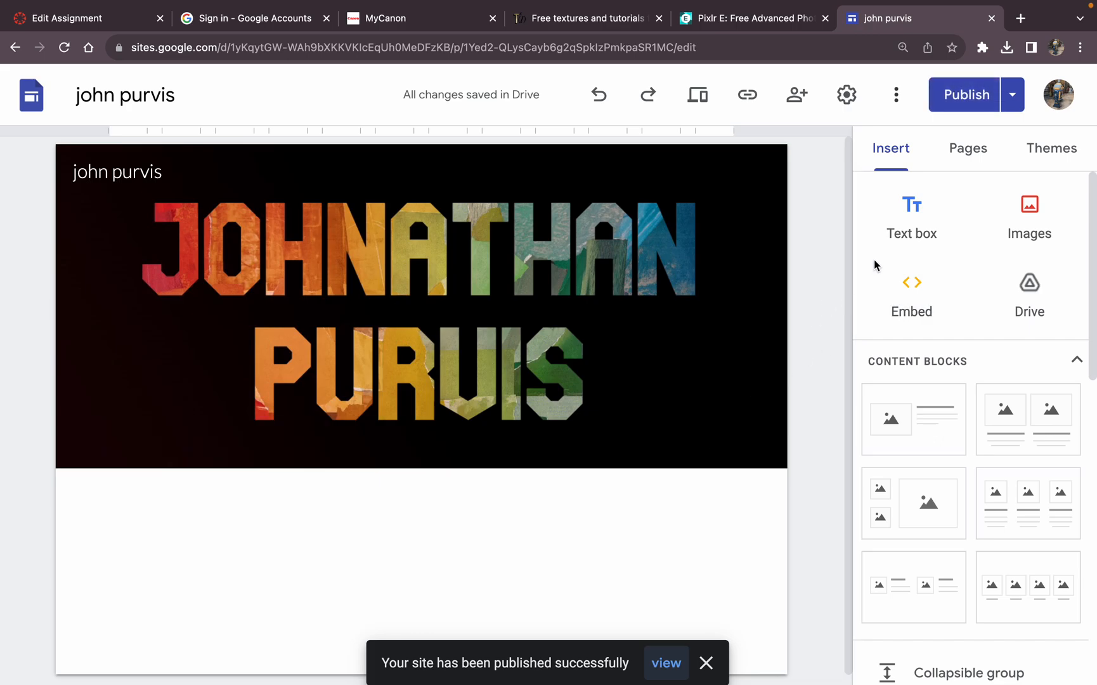
mouse_move(627, 358)
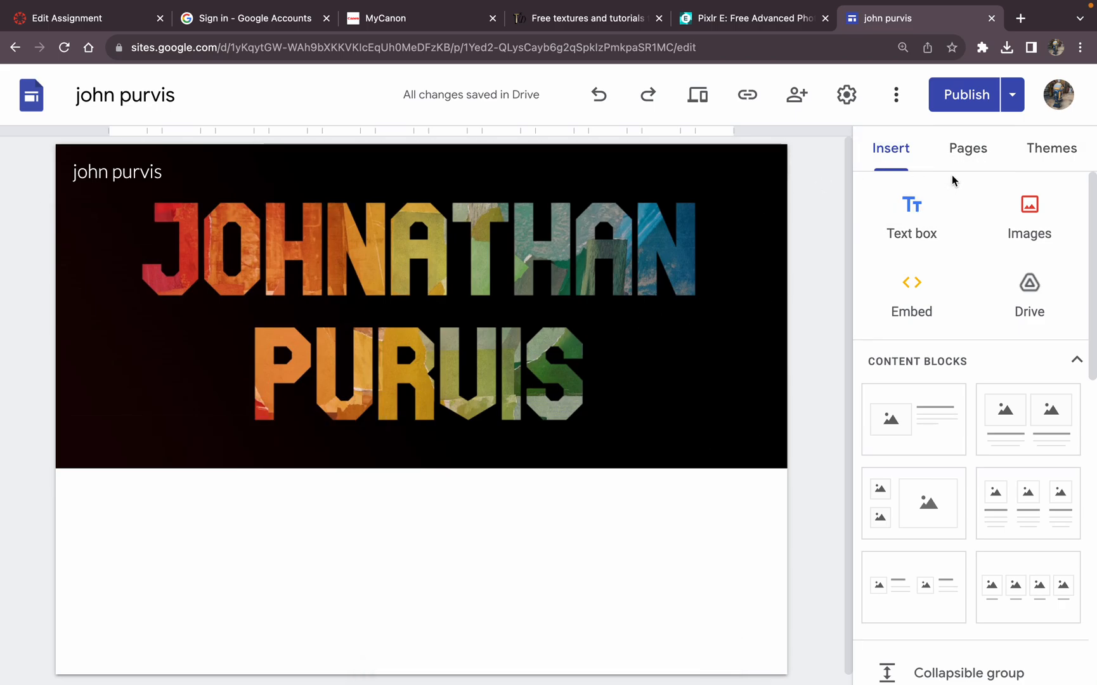
Step: Add a subpage named "In Progress" under the Home page
click(970, 162)
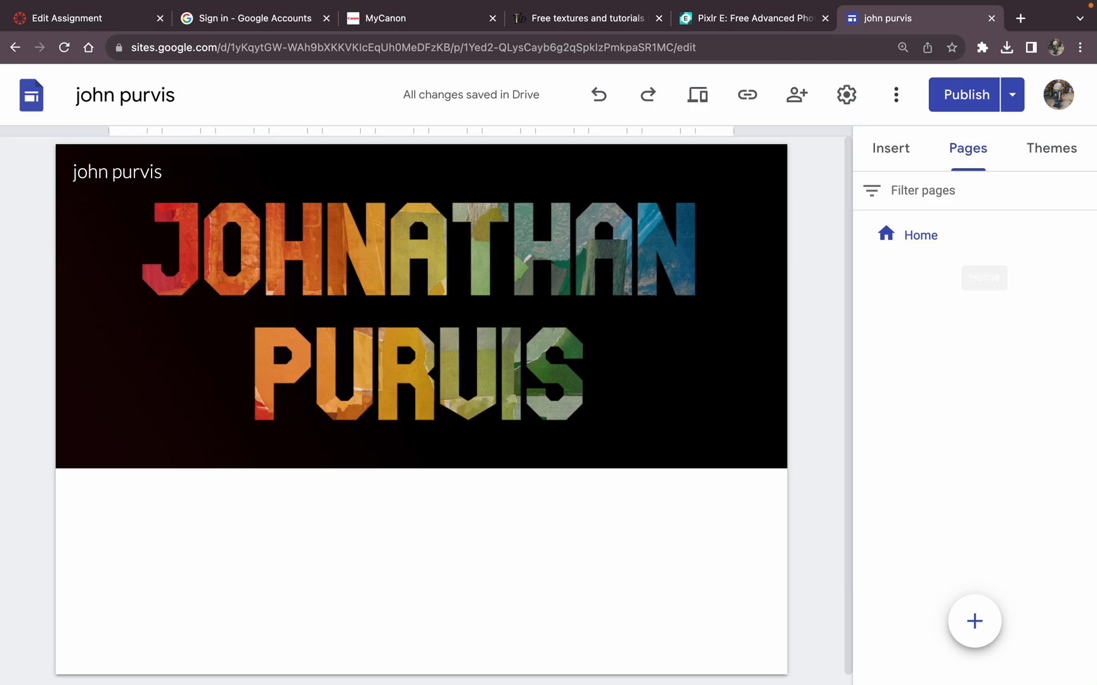
click(1084, 232)
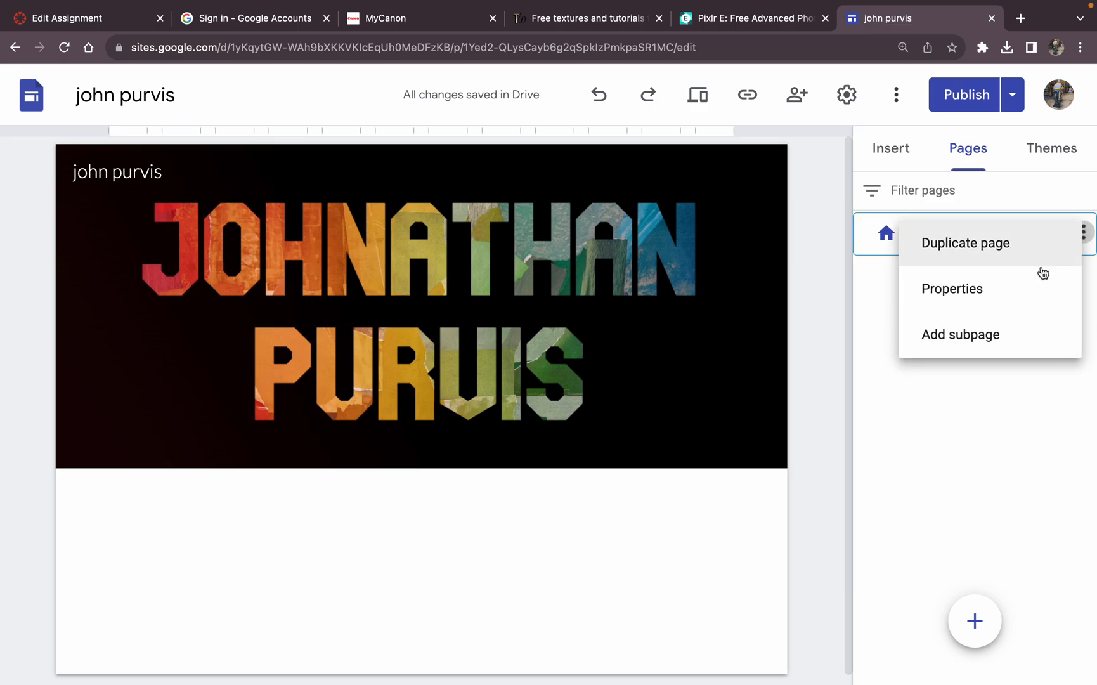
click(1022, 334)
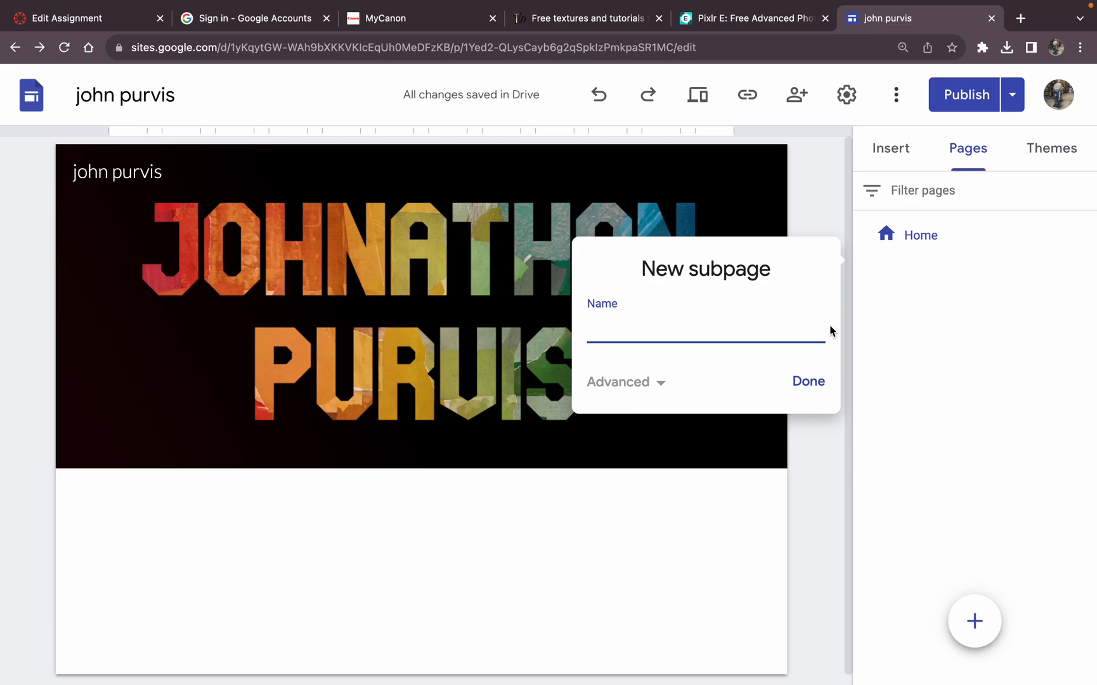
text(In Progress)
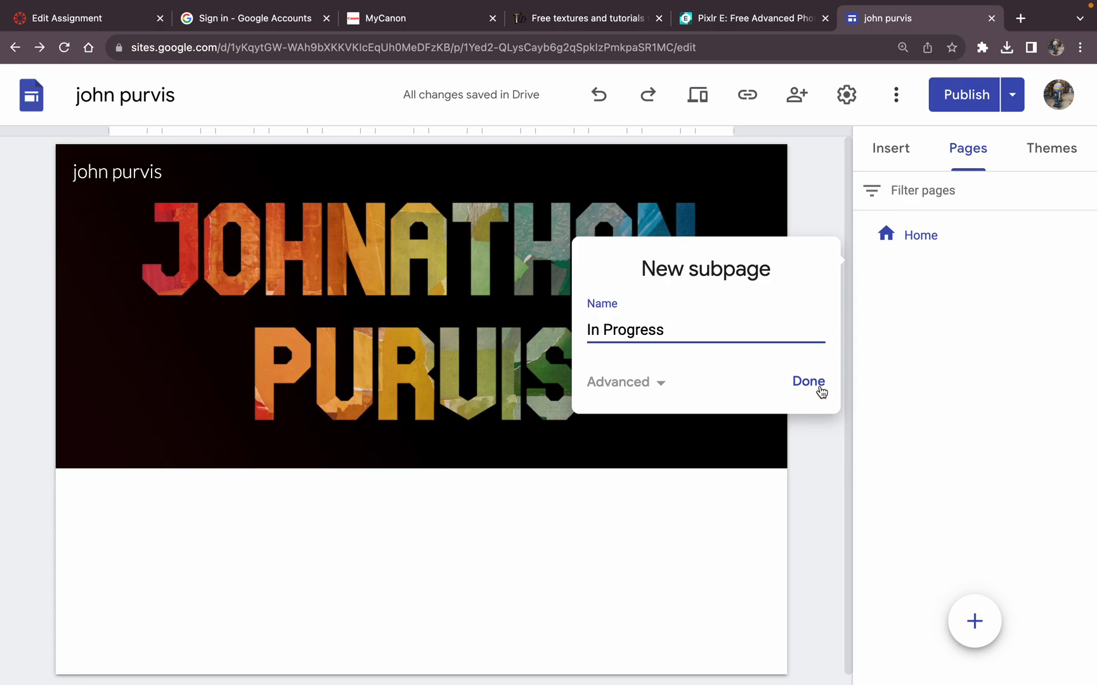
click(819, 386)
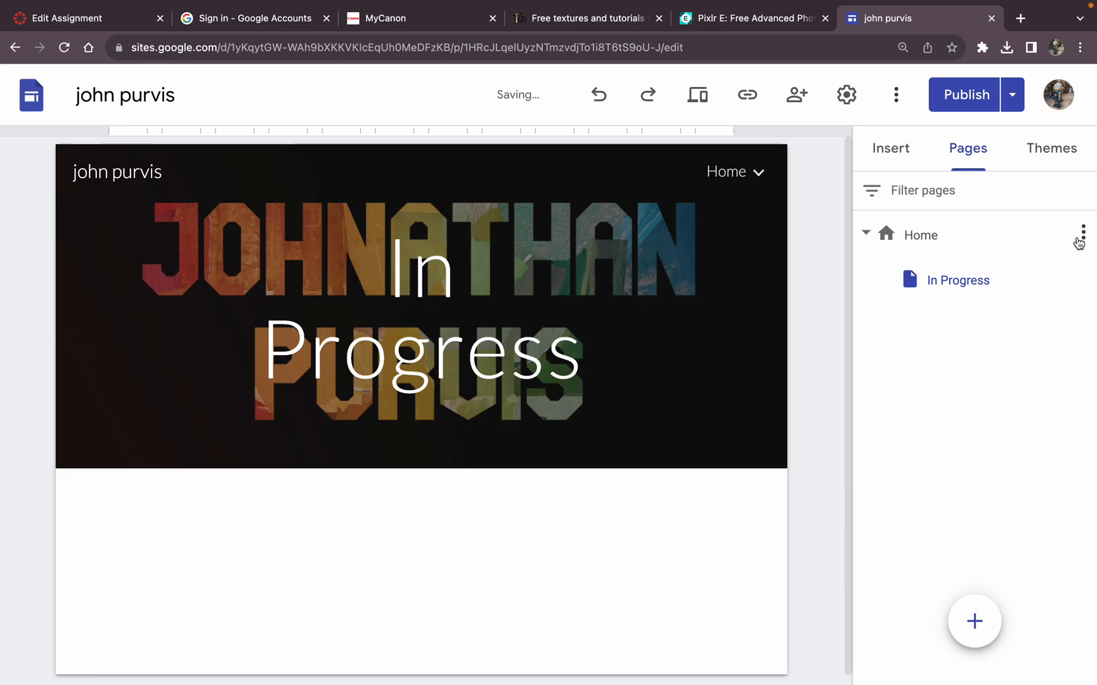
Step: Add a second subpage named "Journal entries" under the Home page
click(1083, 235)
click(1023, 330)
text(Journ)
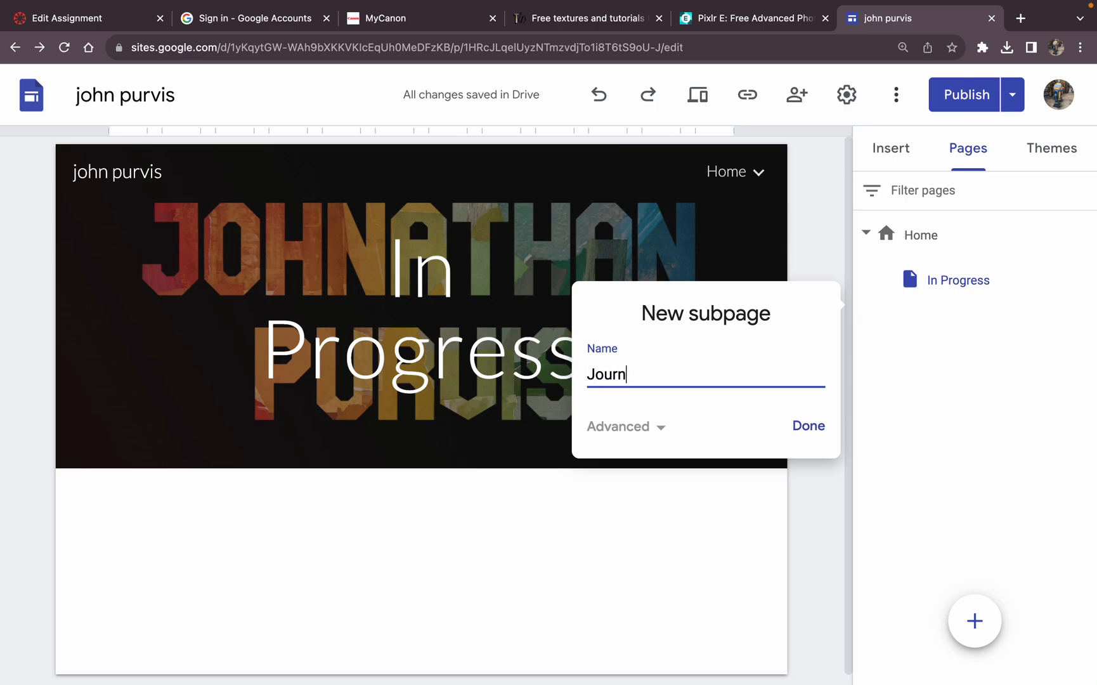
text(al entries)
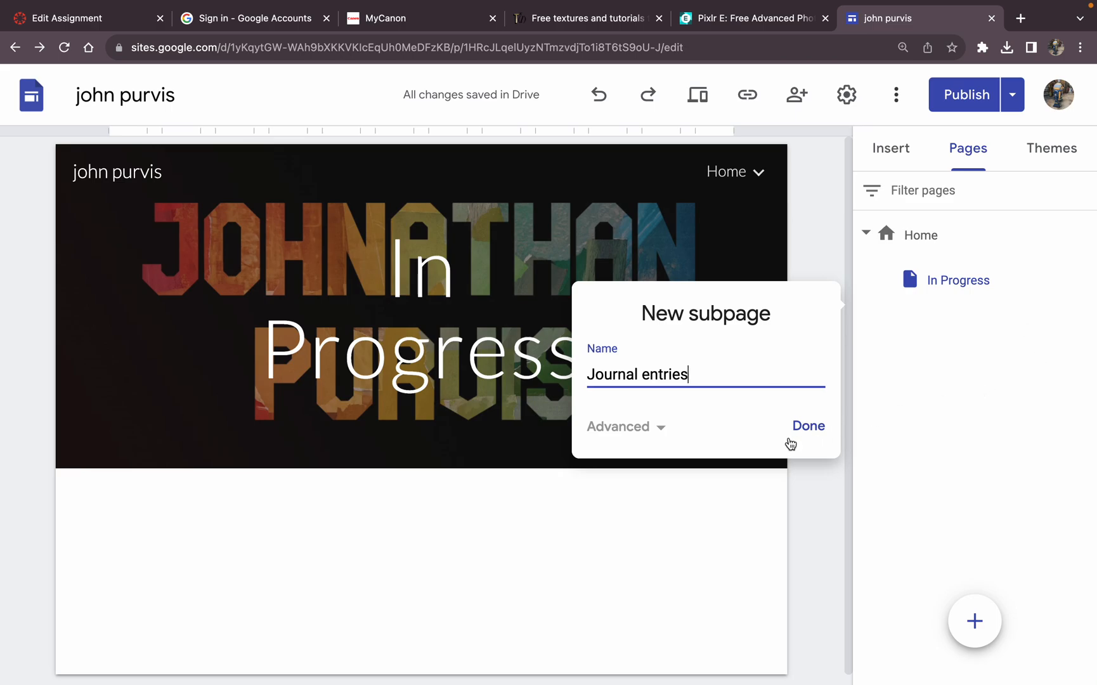
click(803, 433)
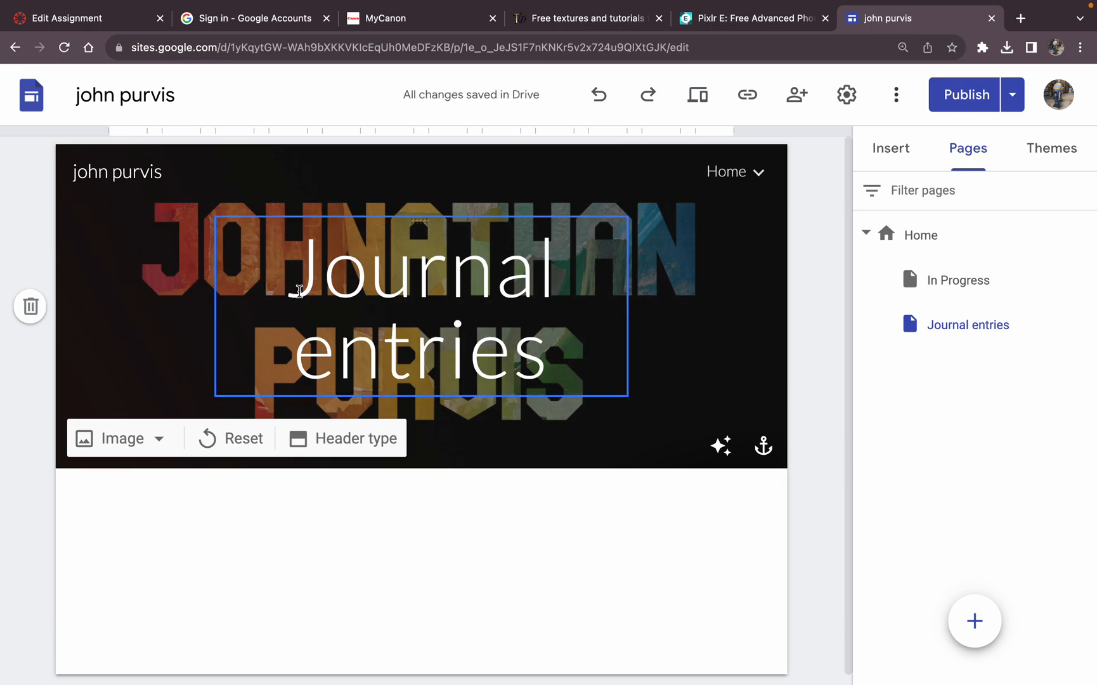
click(362, 286)
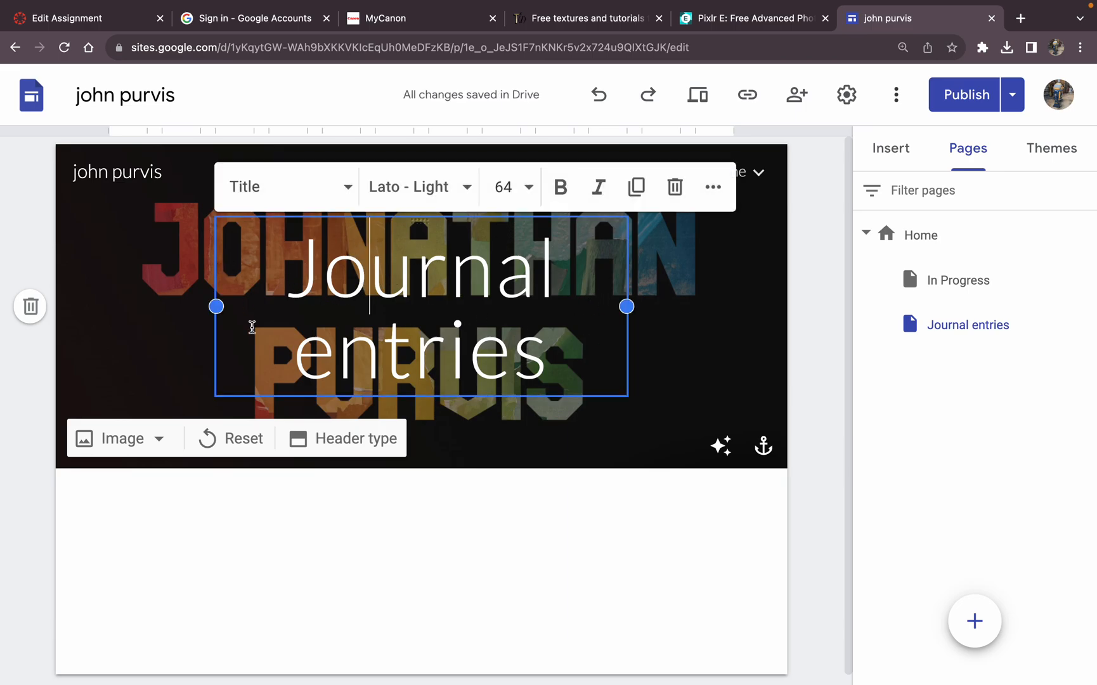
click(129, 378)
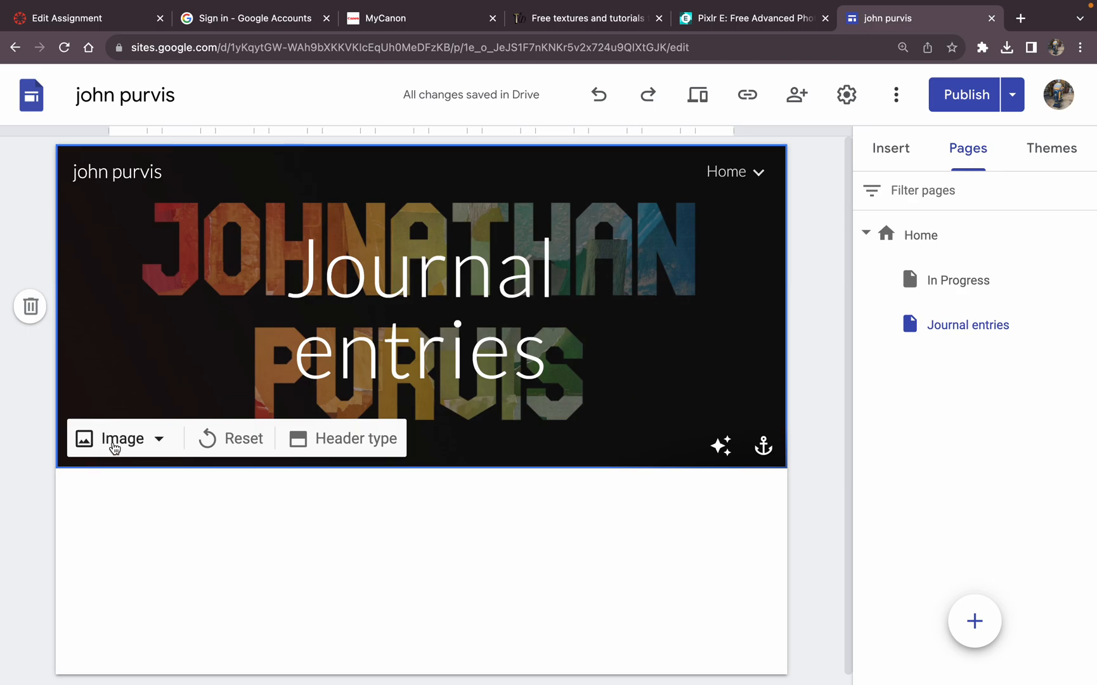
click(115, 446)
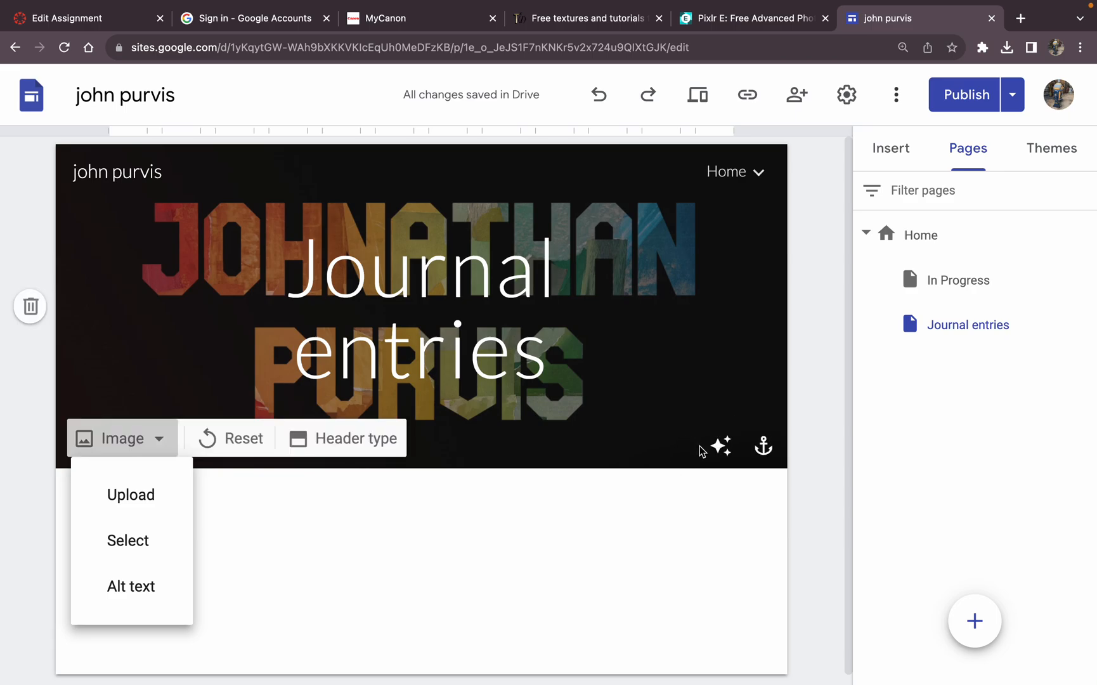
click(734, 454)
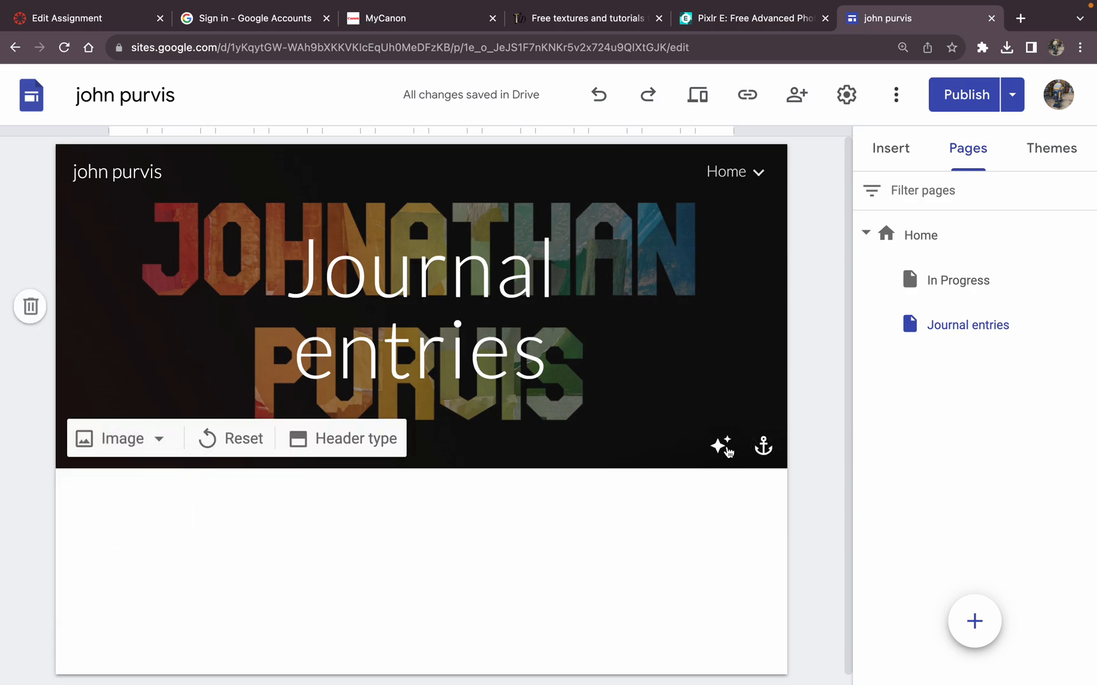
click(722, 452)
click(722, 451)
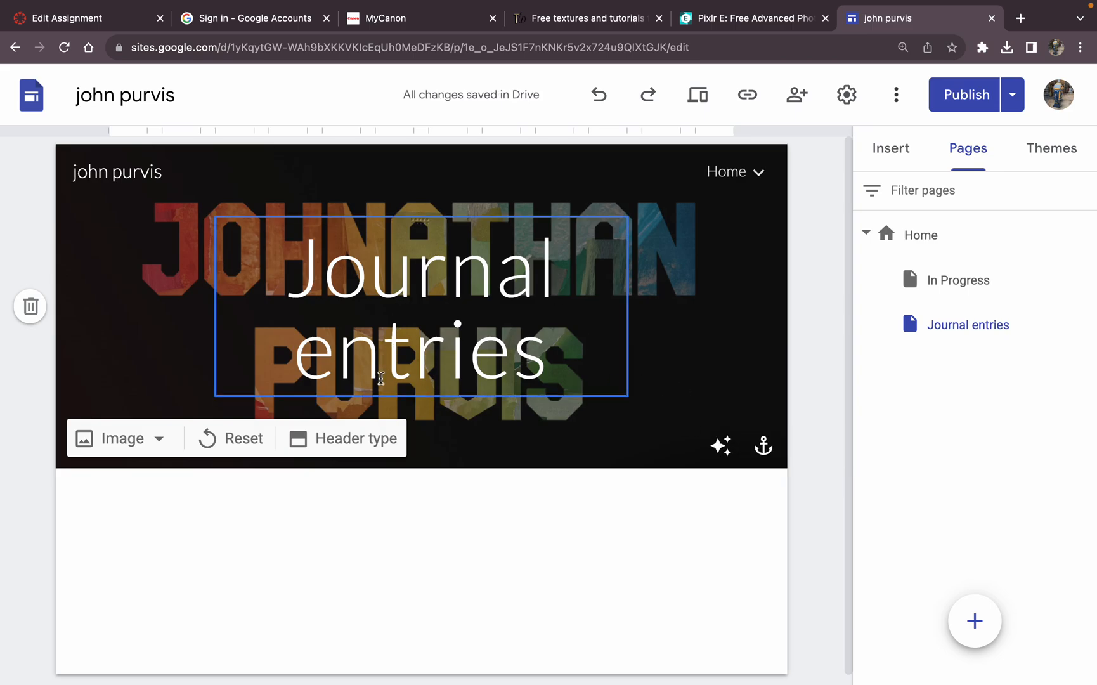
Step: Make the whole "Journal entries" title in the page header bold and set its font to Gentium Basic
click(381, 377)
drag(545, 366, 275, 356)
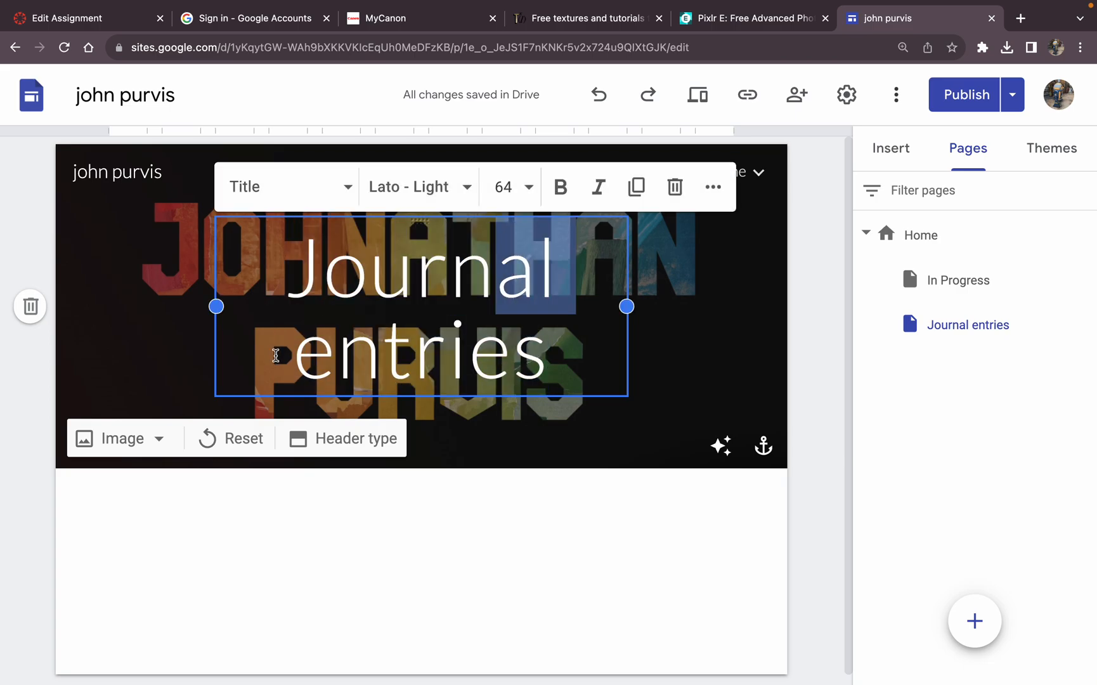
drag(294, 271, 553, 379)
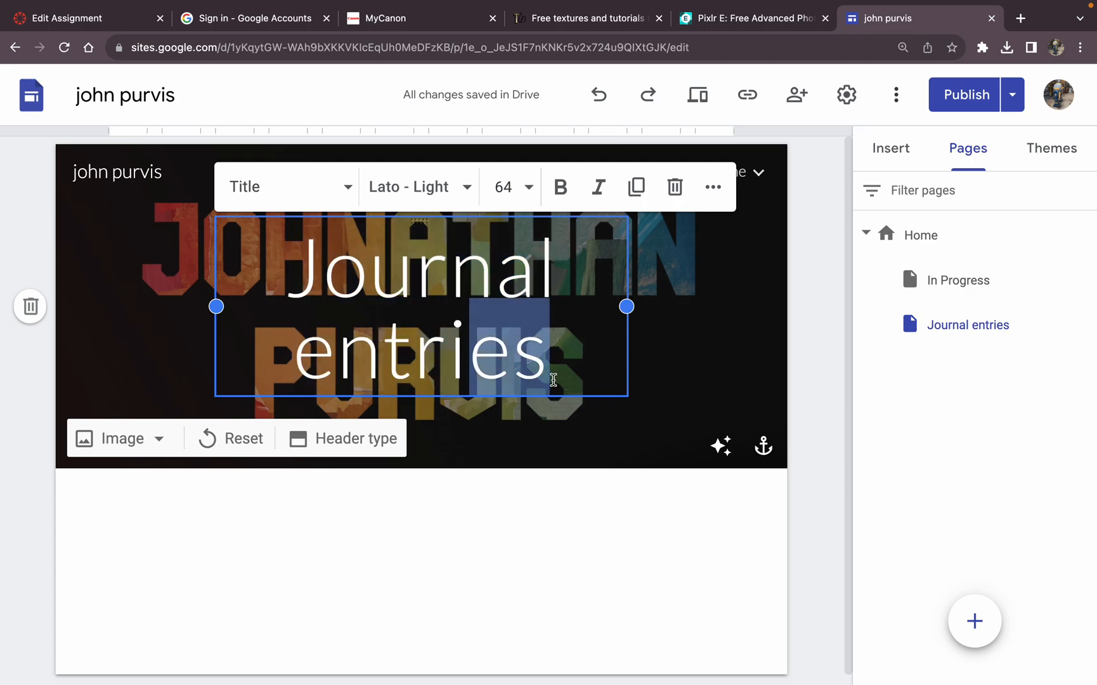
click(293, 252)
drag(285, 253, 566, 362)
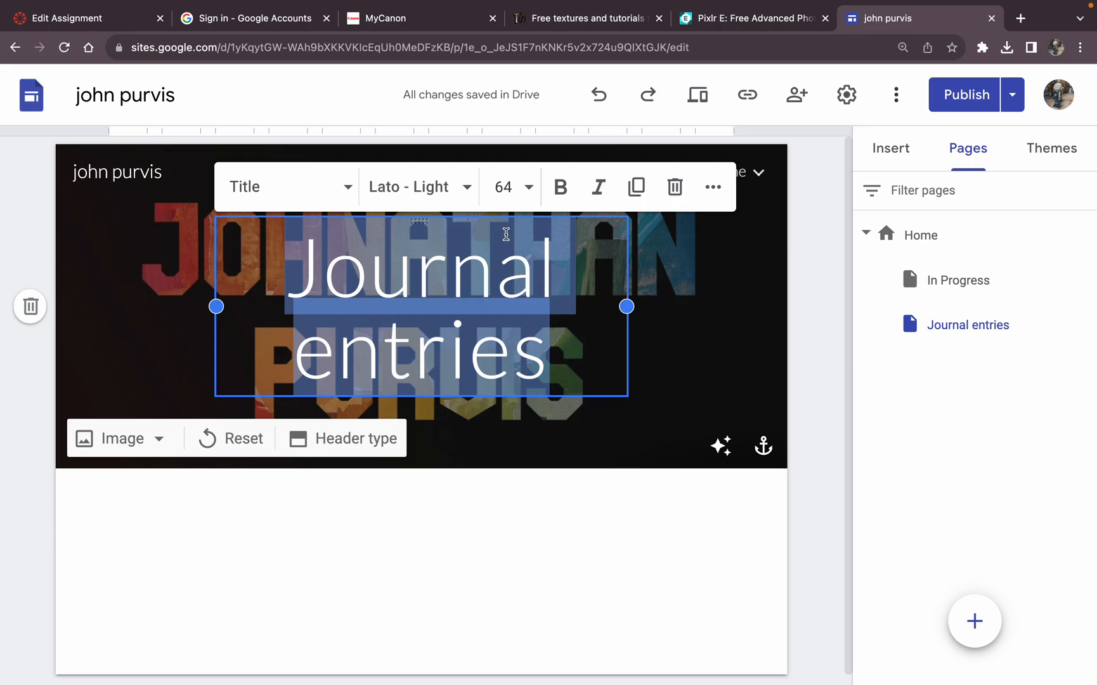
click(561, 191)
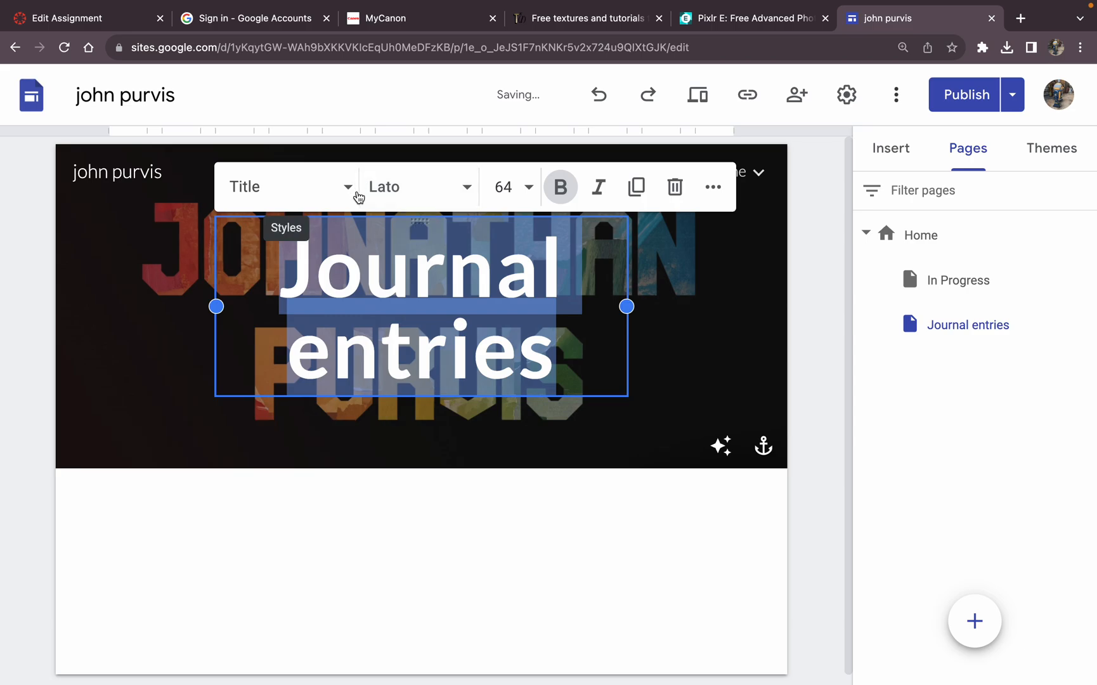
click(380, 186)
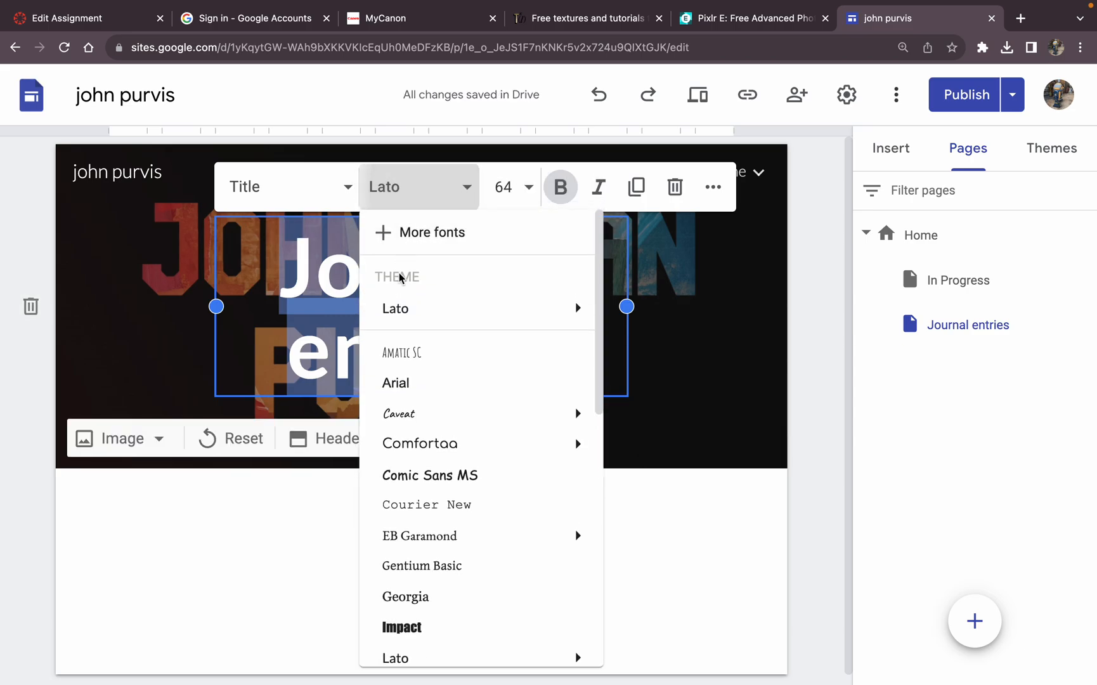
mouse_move(409, 317)
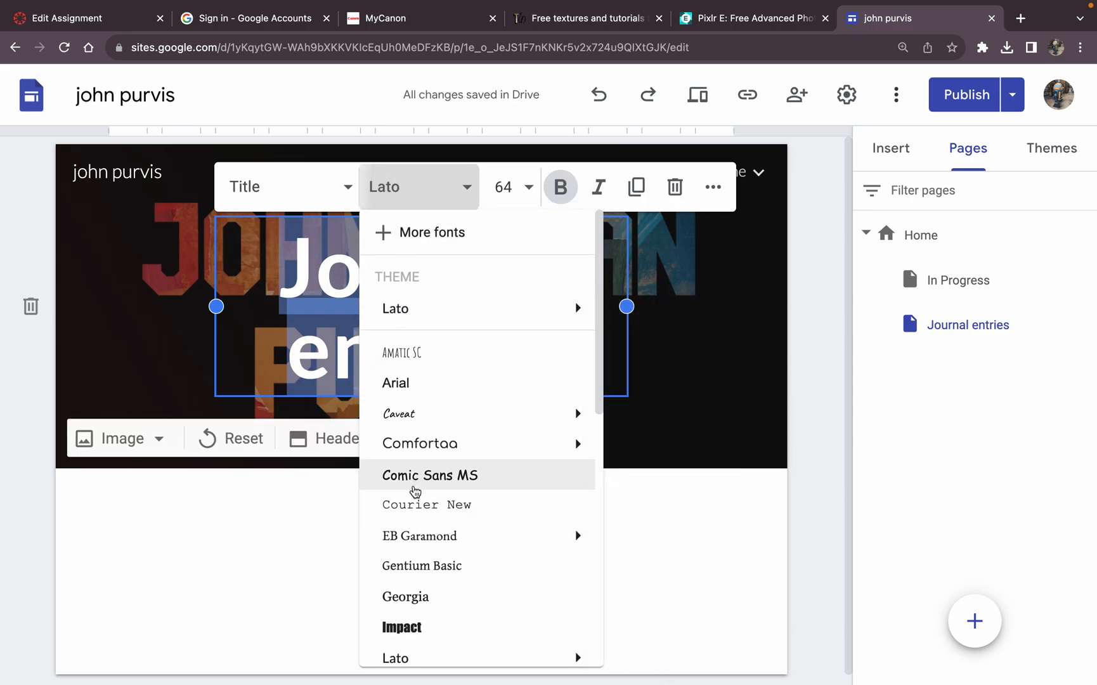
click(443, 573)
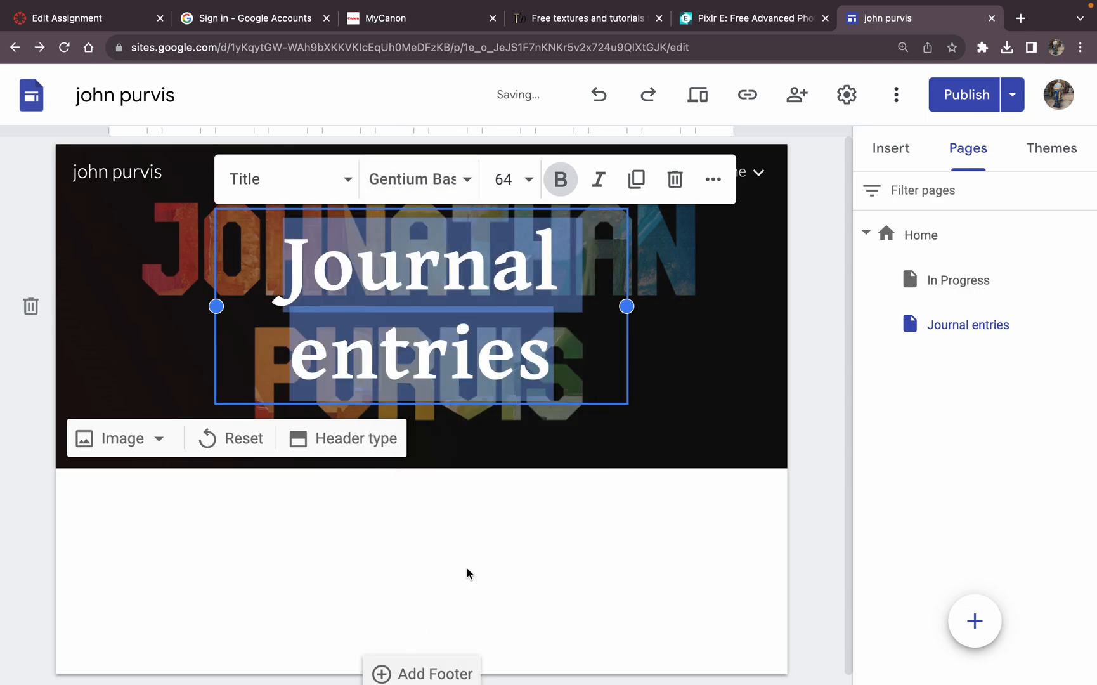
click(467, 573)
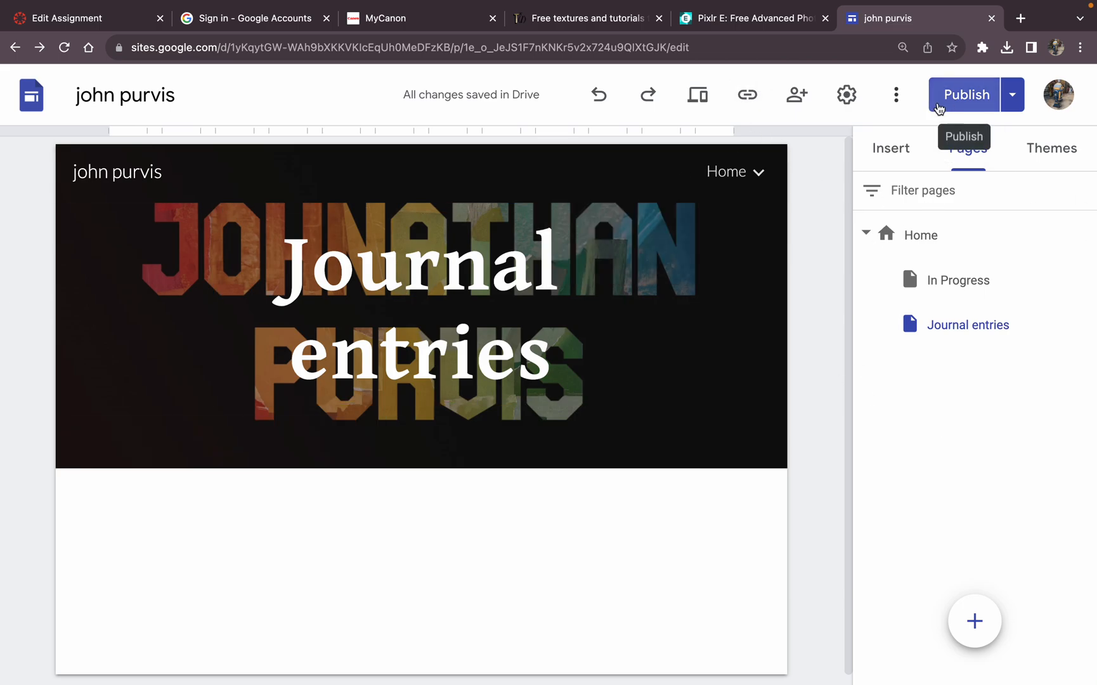
Step: Publish the site's latest changes, including the new subpages and the restyled header title
click(939, 107)
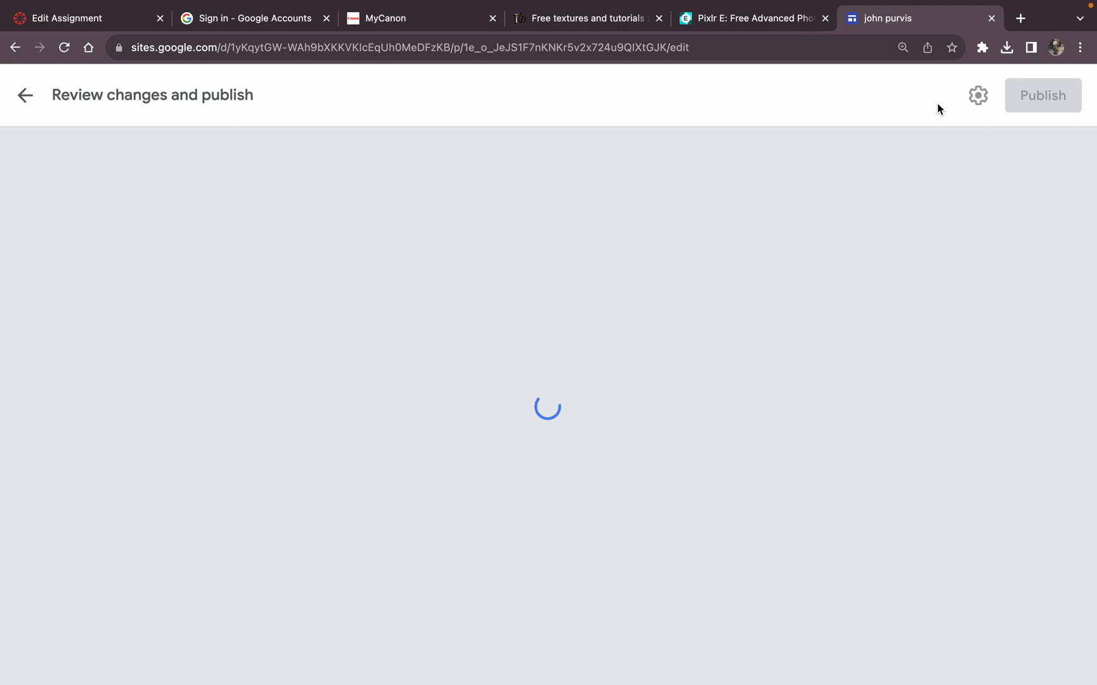
click(1040, 100)
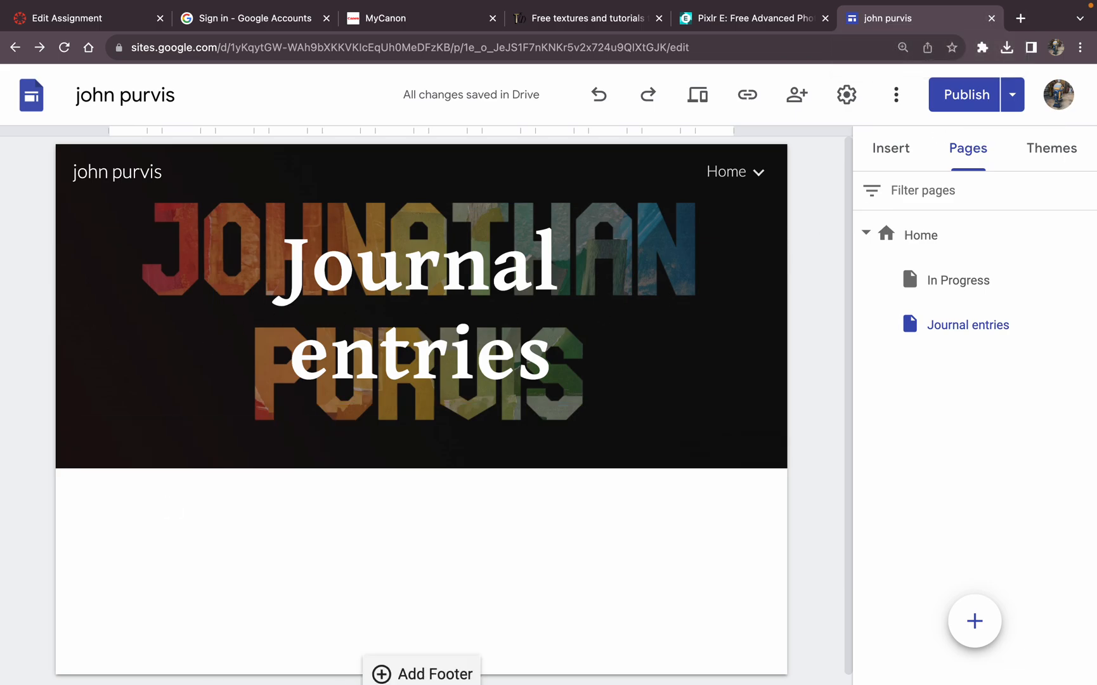
mouse_move(463, 6)
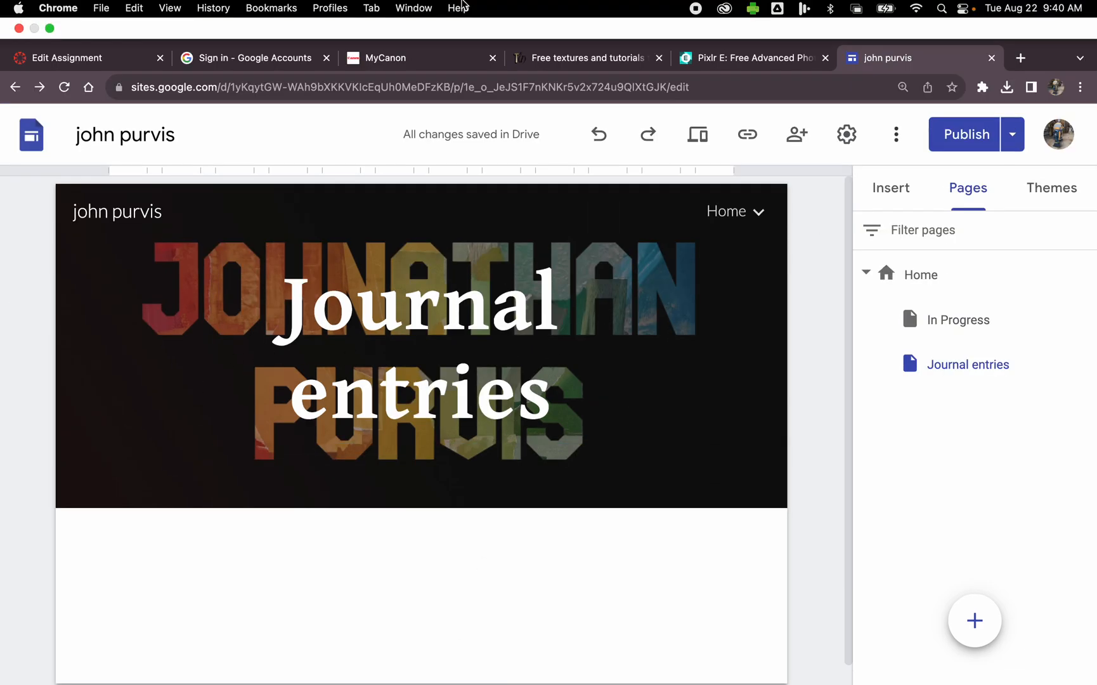